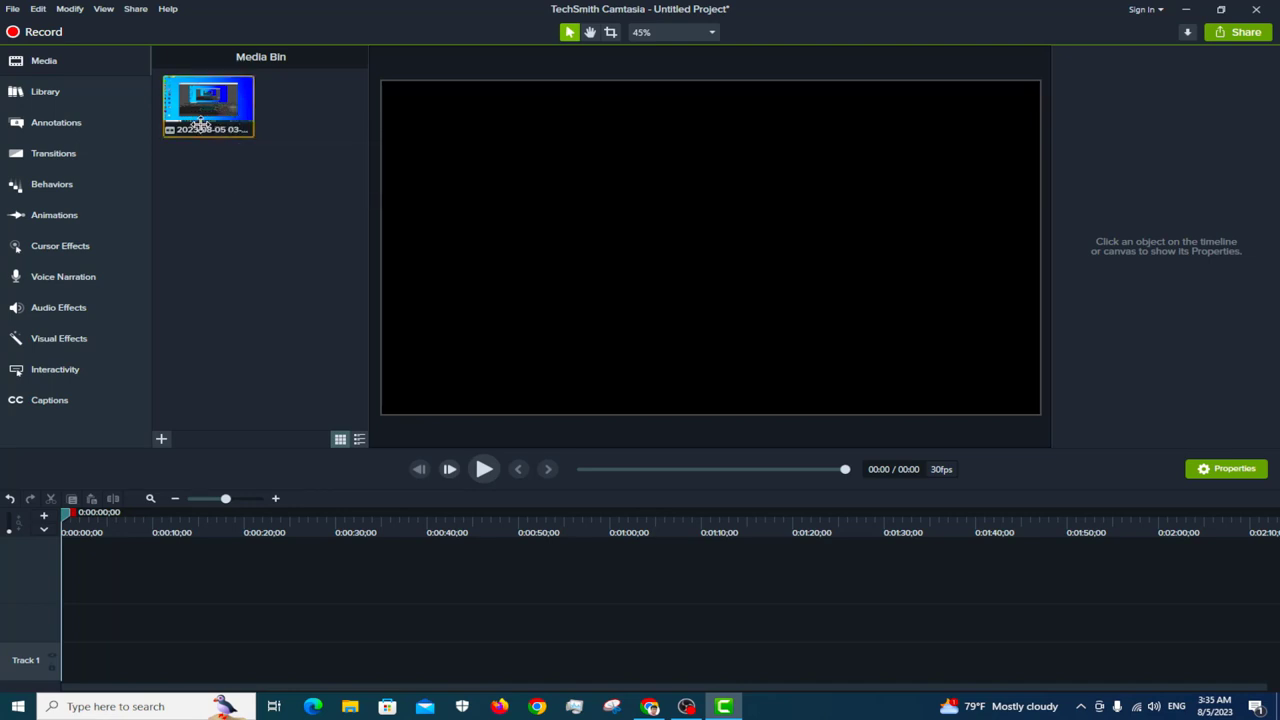
# - Place the 1:12 recording on Track 1, briefly moving it to a new Track 2 and back
pyautogui.moveTo(226, 122)
pyautogui.mouseDown()
pyautogui.moveTo(110, 678)
pyautogui.moveTo(46, 676)
pyautogui.mouseUp()
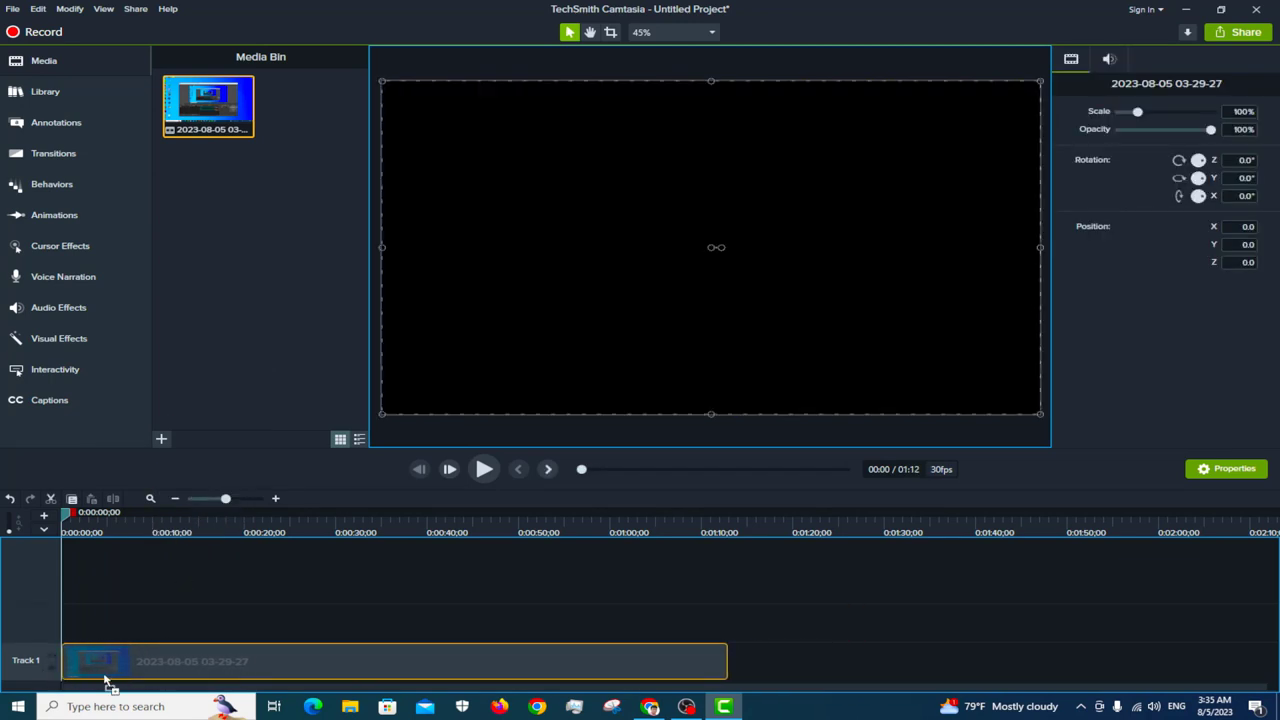
pyautogui.moveTo(140, 645)
pyautogui.mouseDown()
pyautogui.moveTo(189, 620)
pyautogui.moveTo(166, 672)
pyautogui.mouseUp()
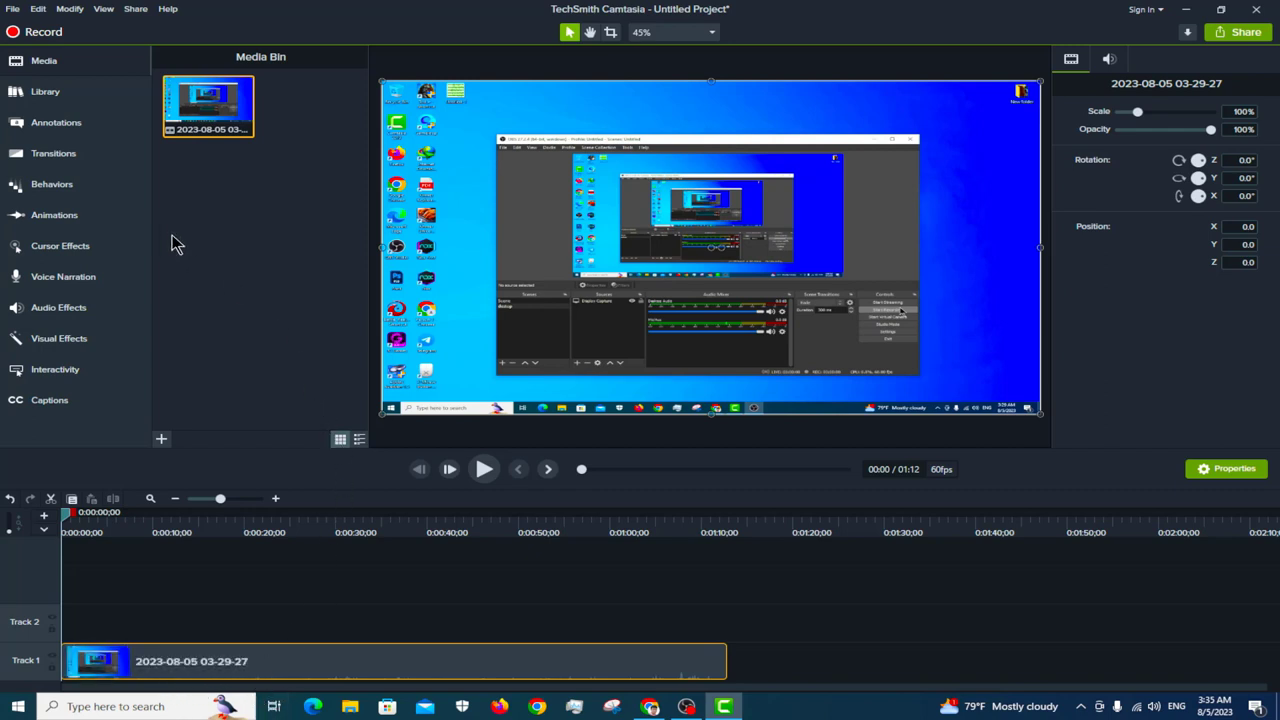
# - Open the Zoom-n-Pan animation settings and preview the recording up to 00:04
pyautogui.click(88, 230)
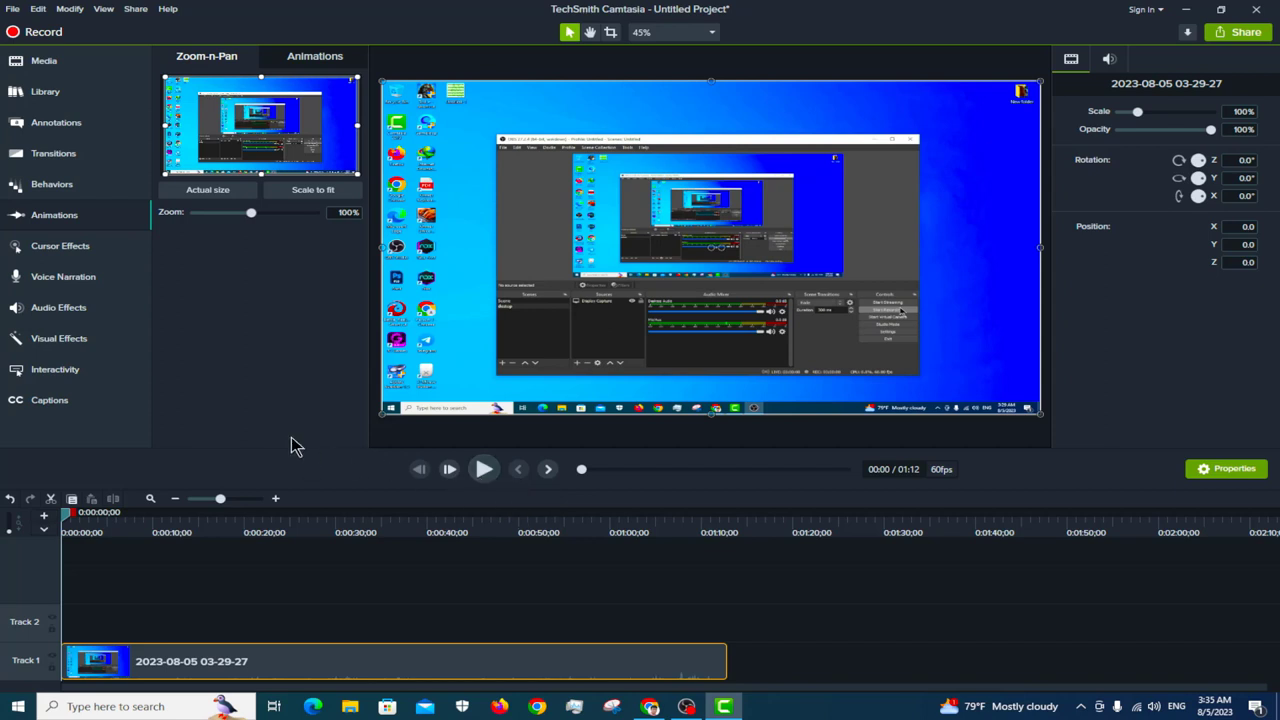
pyautogui.press('space')
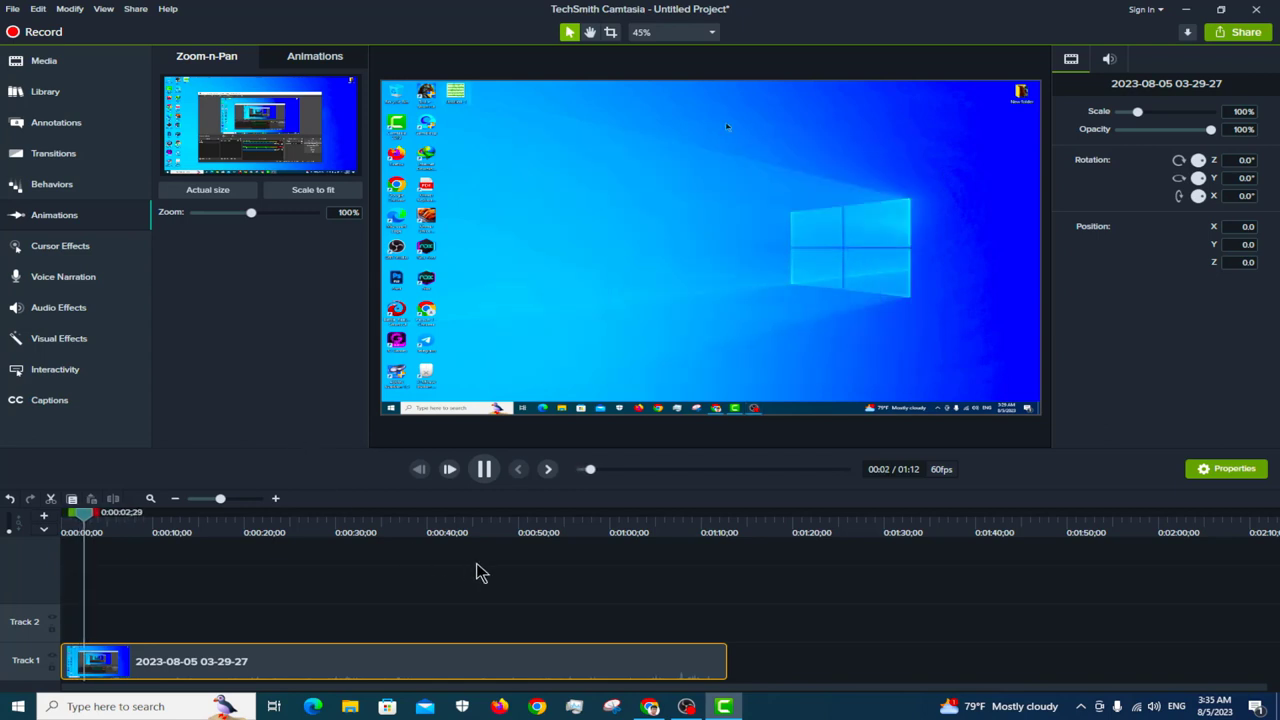
pyautogui.press('space')
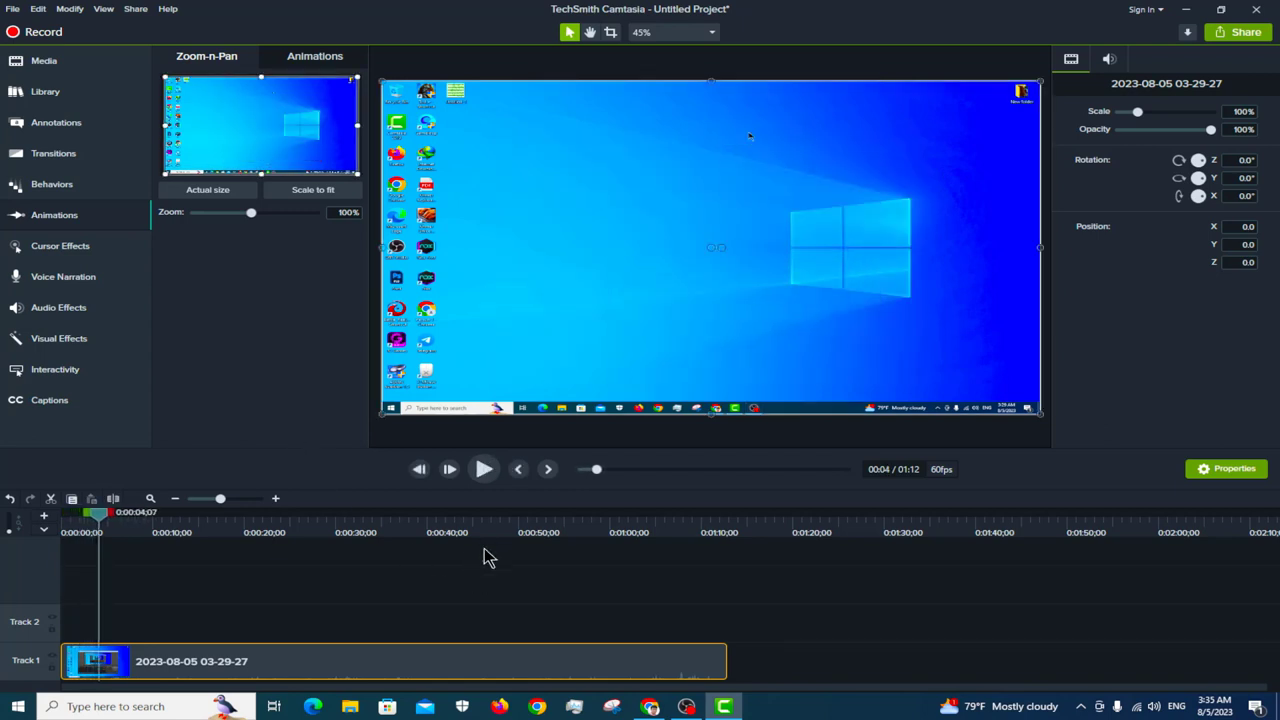
pyautogui.rightClick(310, 660)
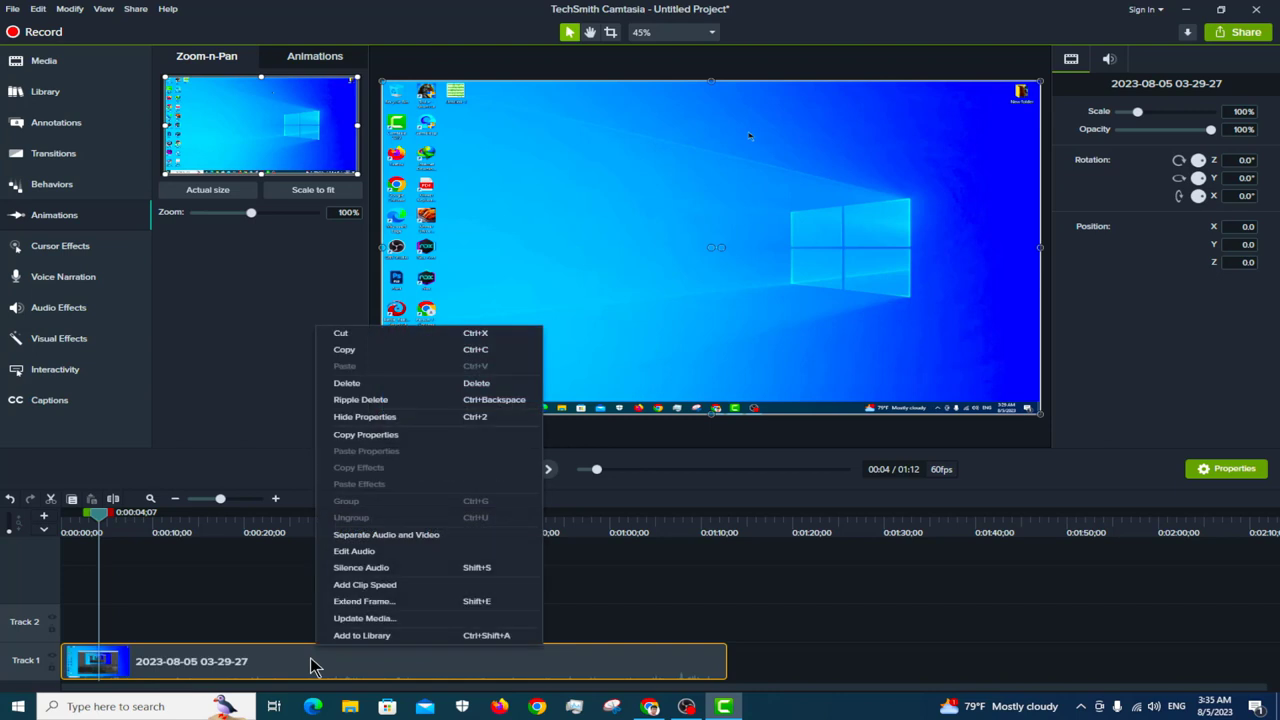
pyautogui.rightClick(245, 668)
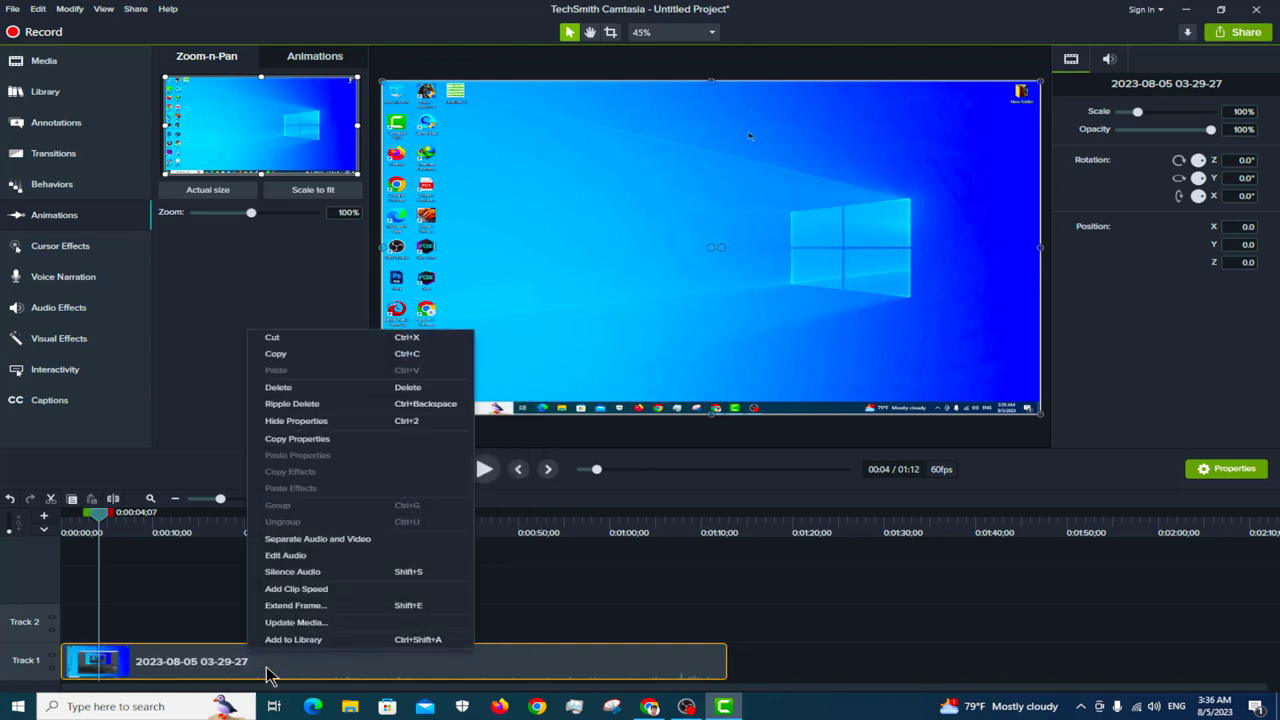
pyautogui.rightClick(268, 674)
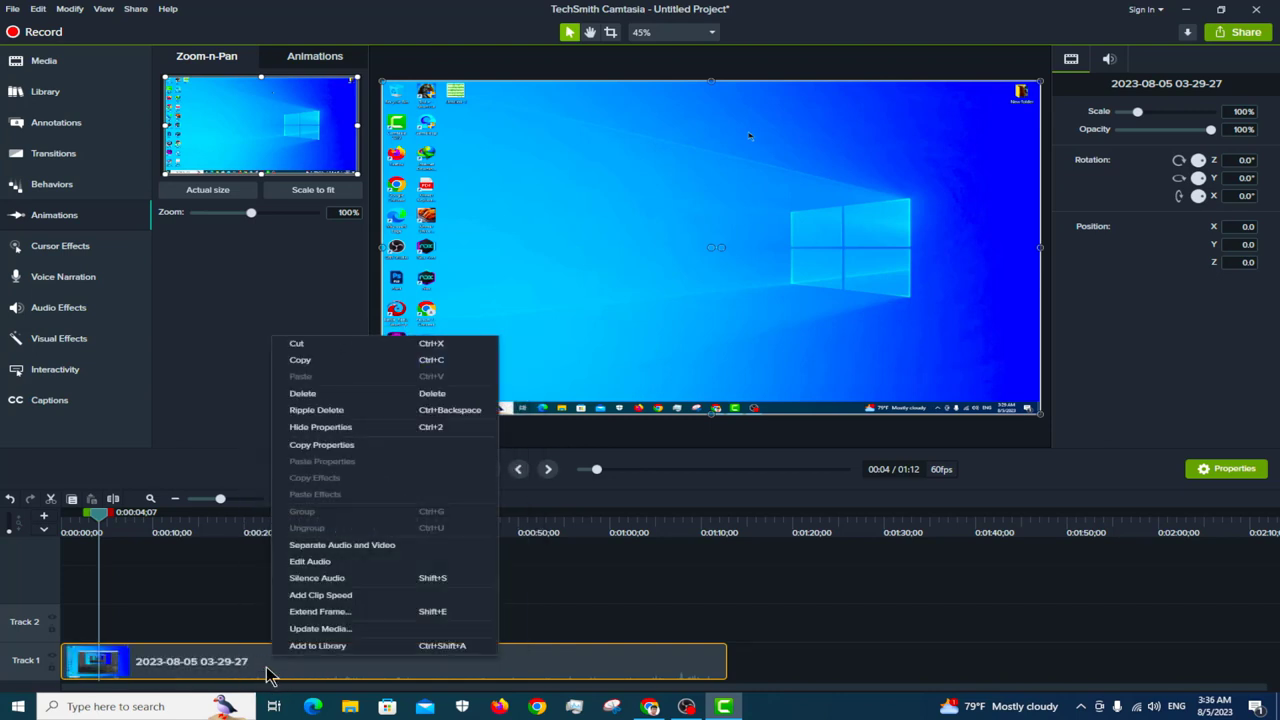
pyautogui.click(329, 563)
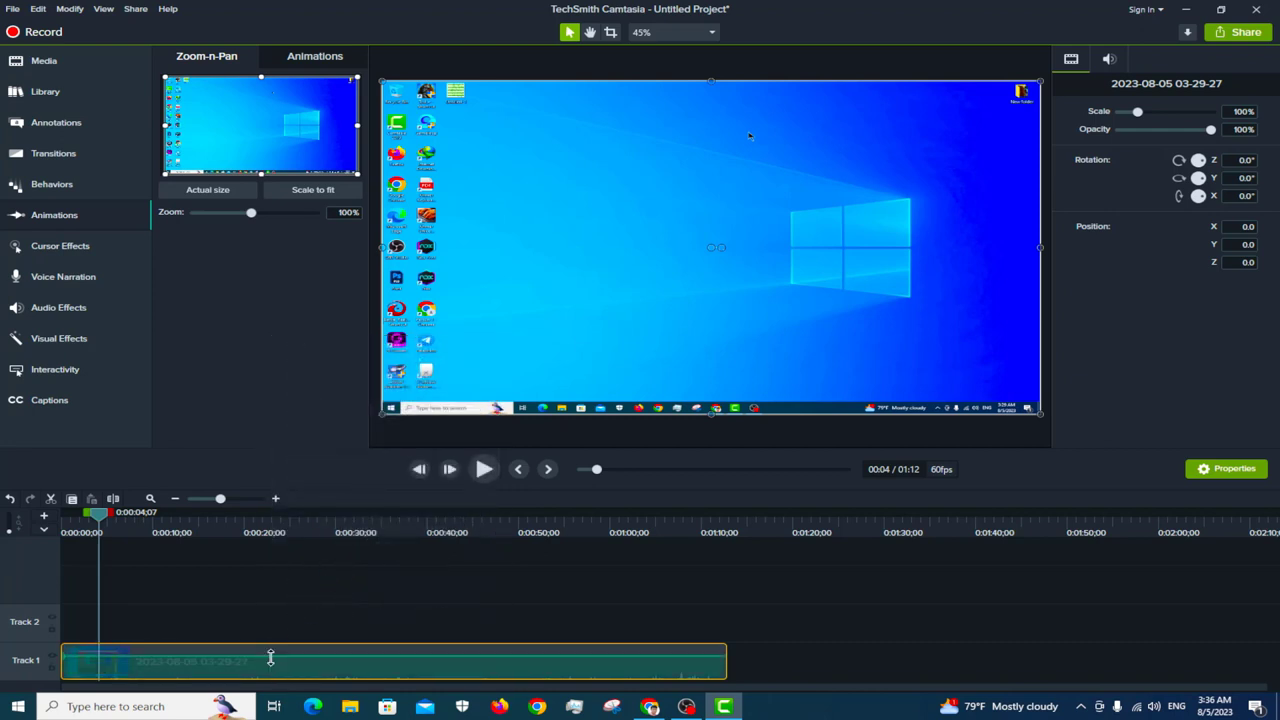
pyautogui.click(280, 630)
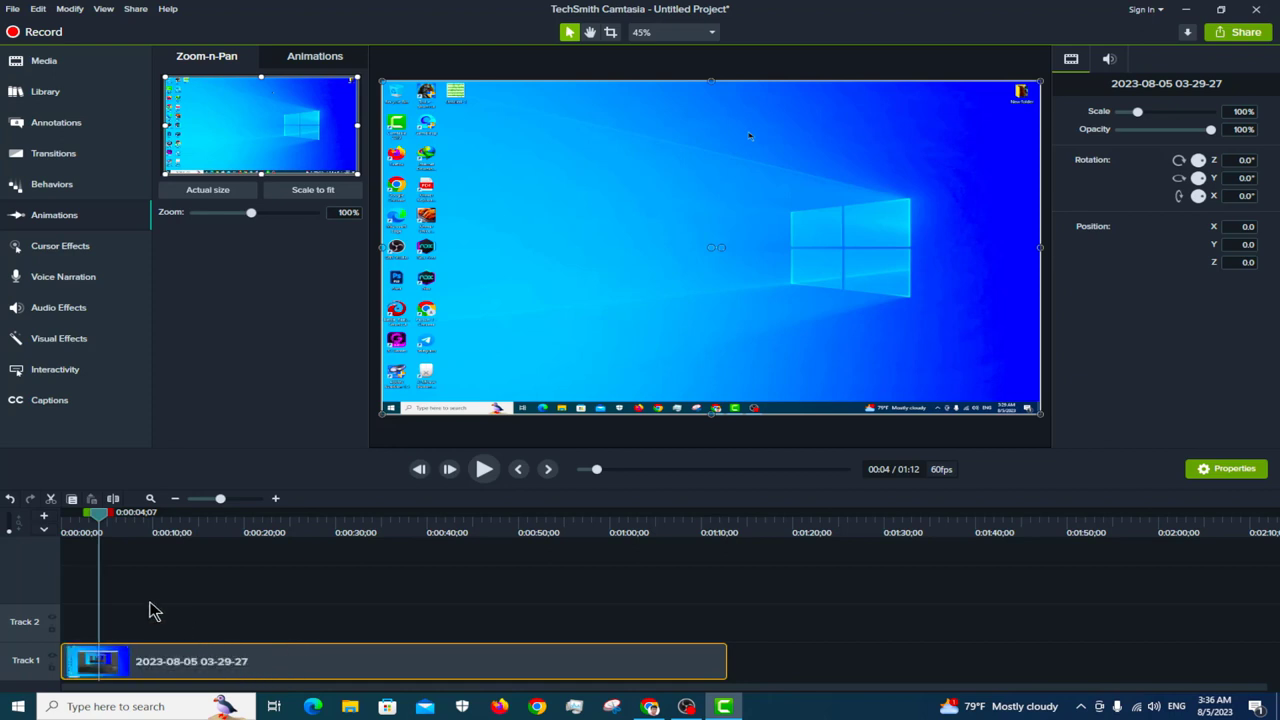
pyautogui.press('space')
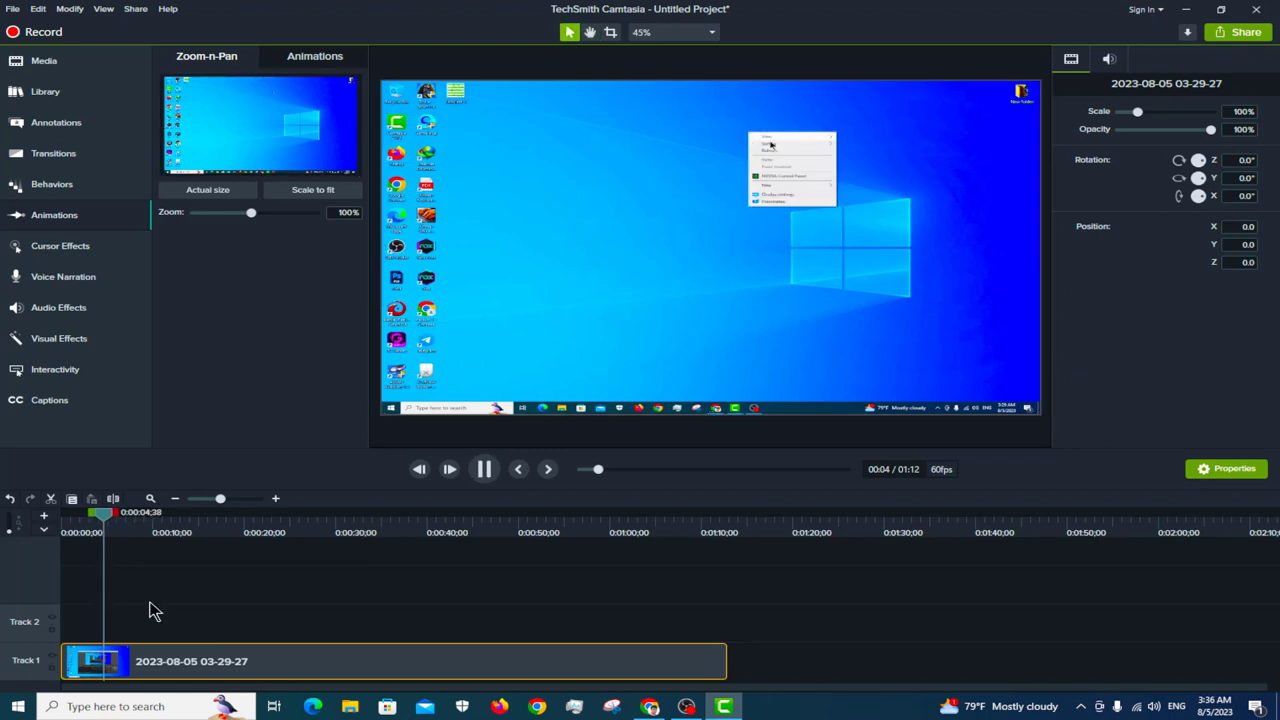
pyautogui.press('space')
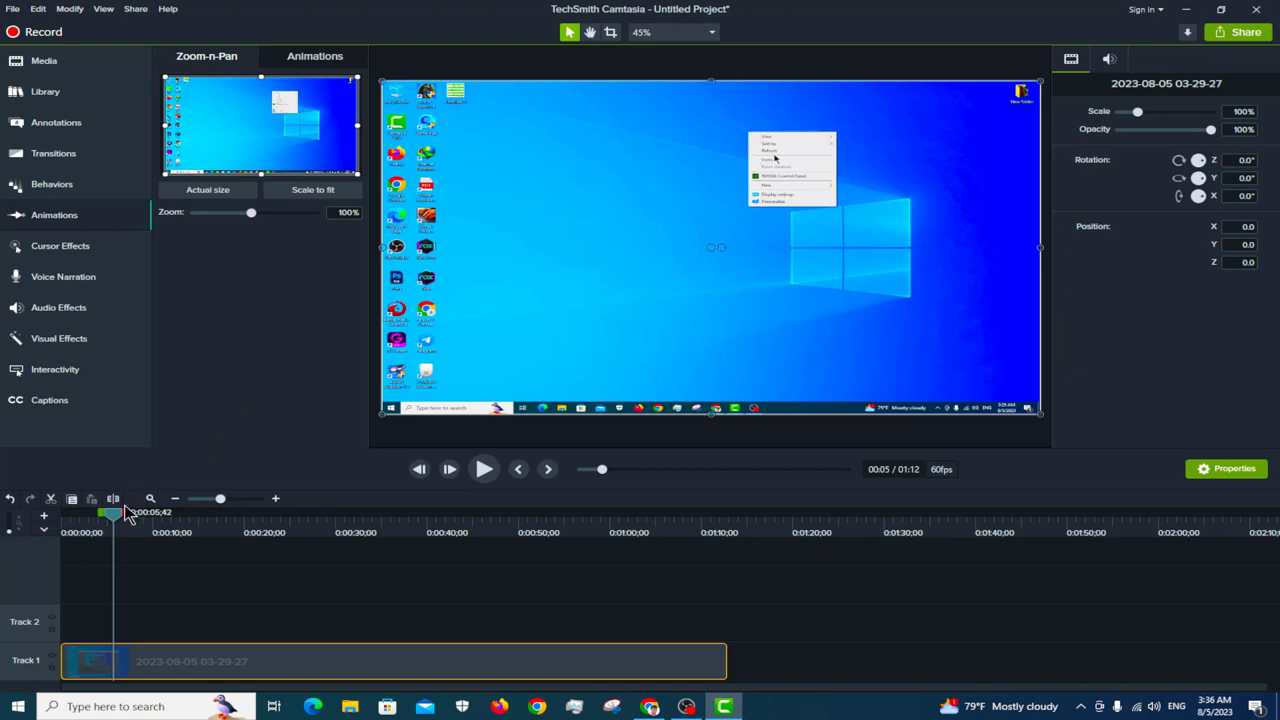
pyautogui.moveTo(124, 512); pyautogui.dragTo(106, 519)
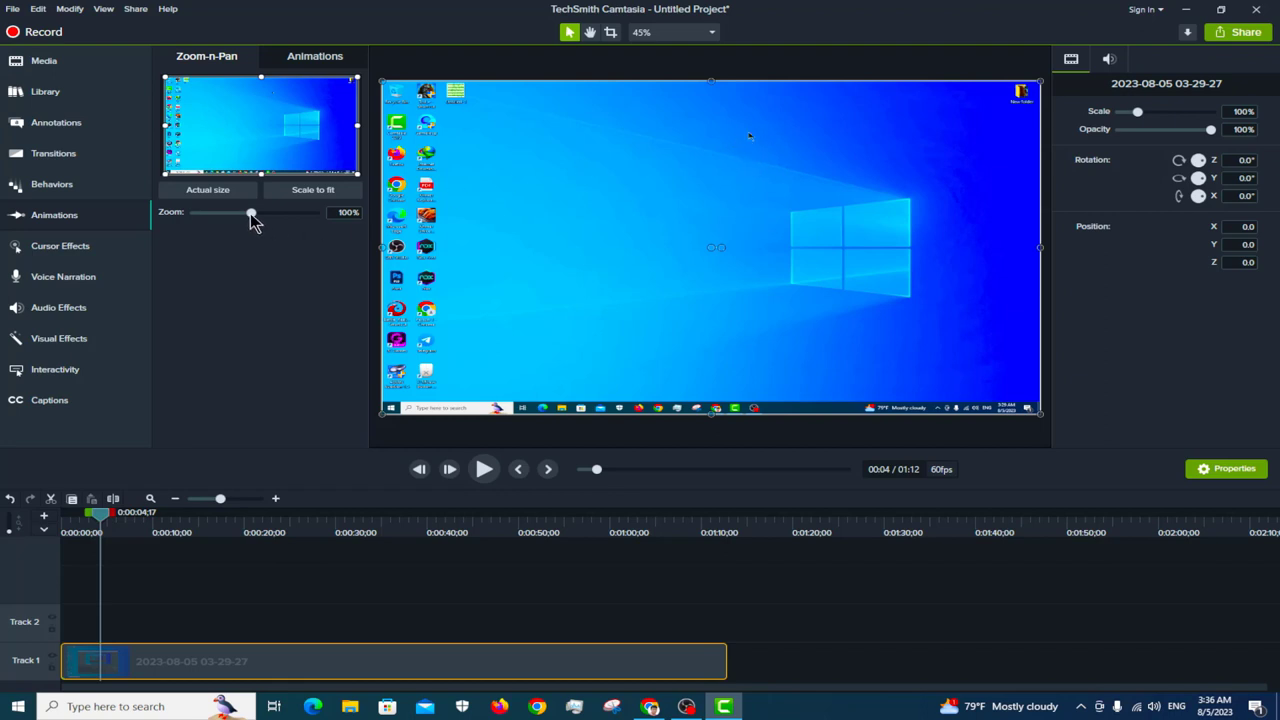
# - Zoom the recording in to 207%, framing the desktop area above the Windows logo
pyautogui.moveTo(251, 215); pyautogui.dragTo(298, 217)
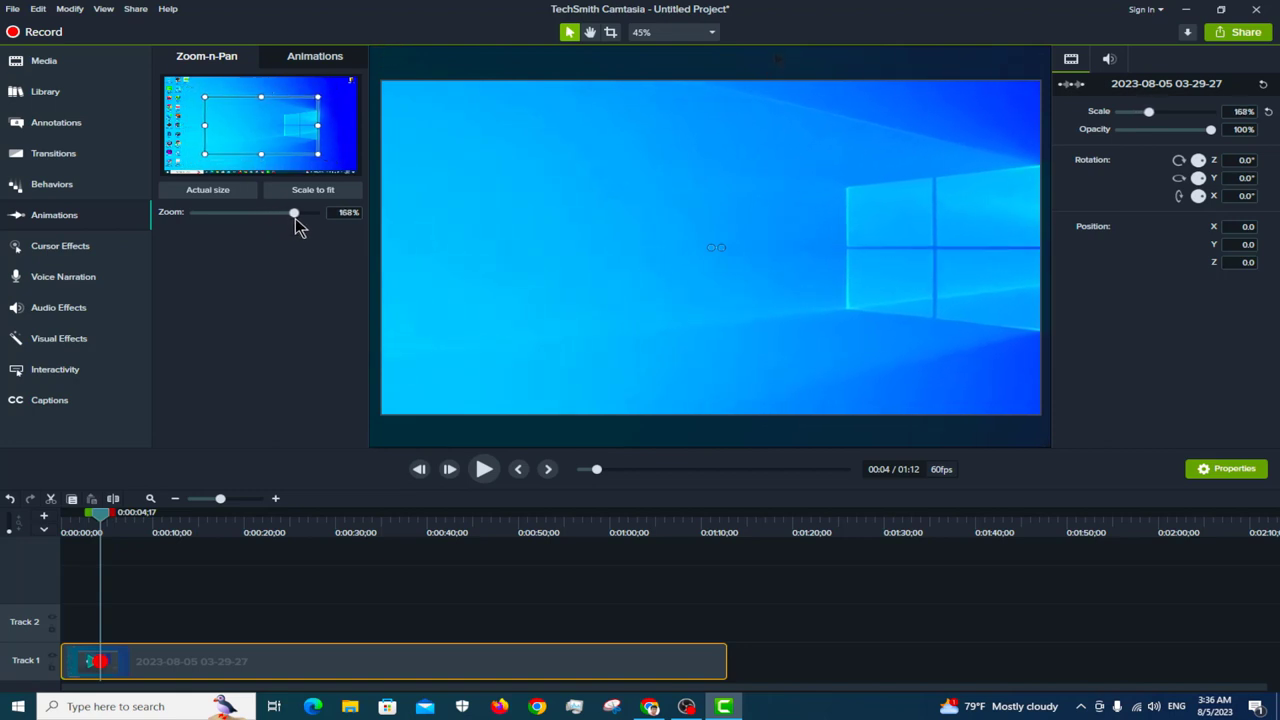
pyautogui.moveTo(289, 143); pyautogui.dragTo(305, 130)
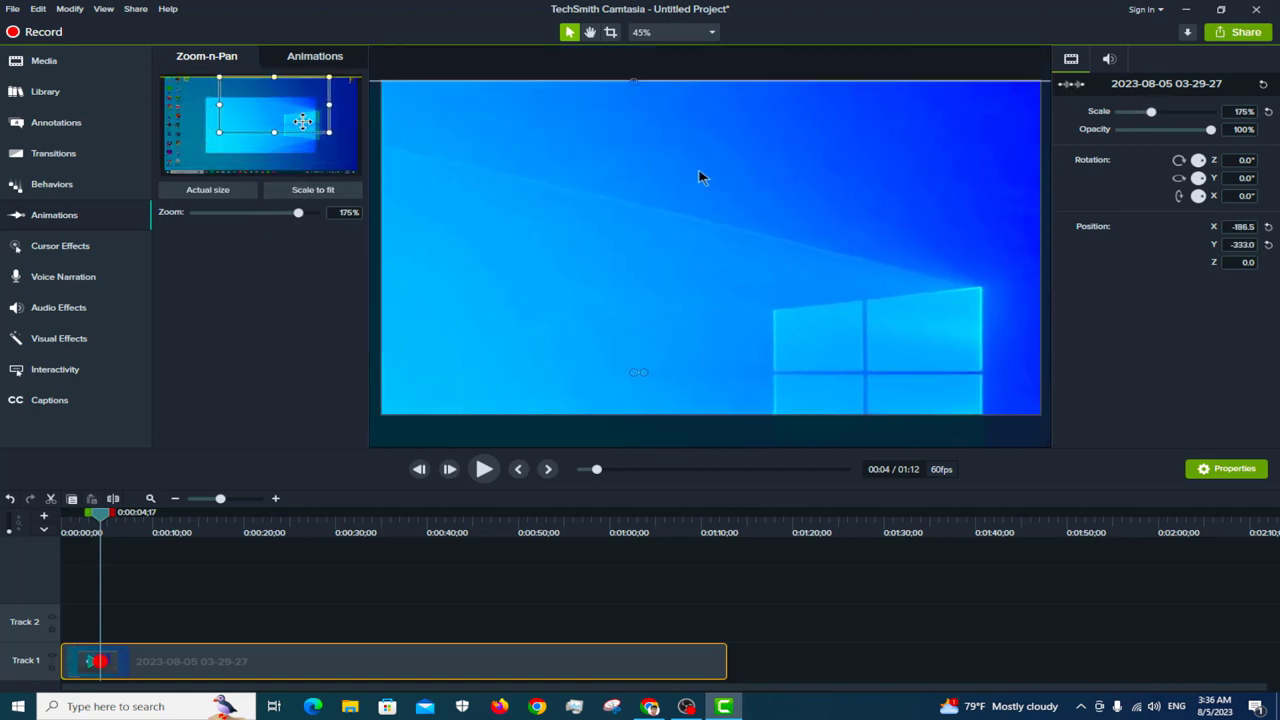
pyautogui.moveTo(680, 125); pyautogui.dragTo(728, 176)
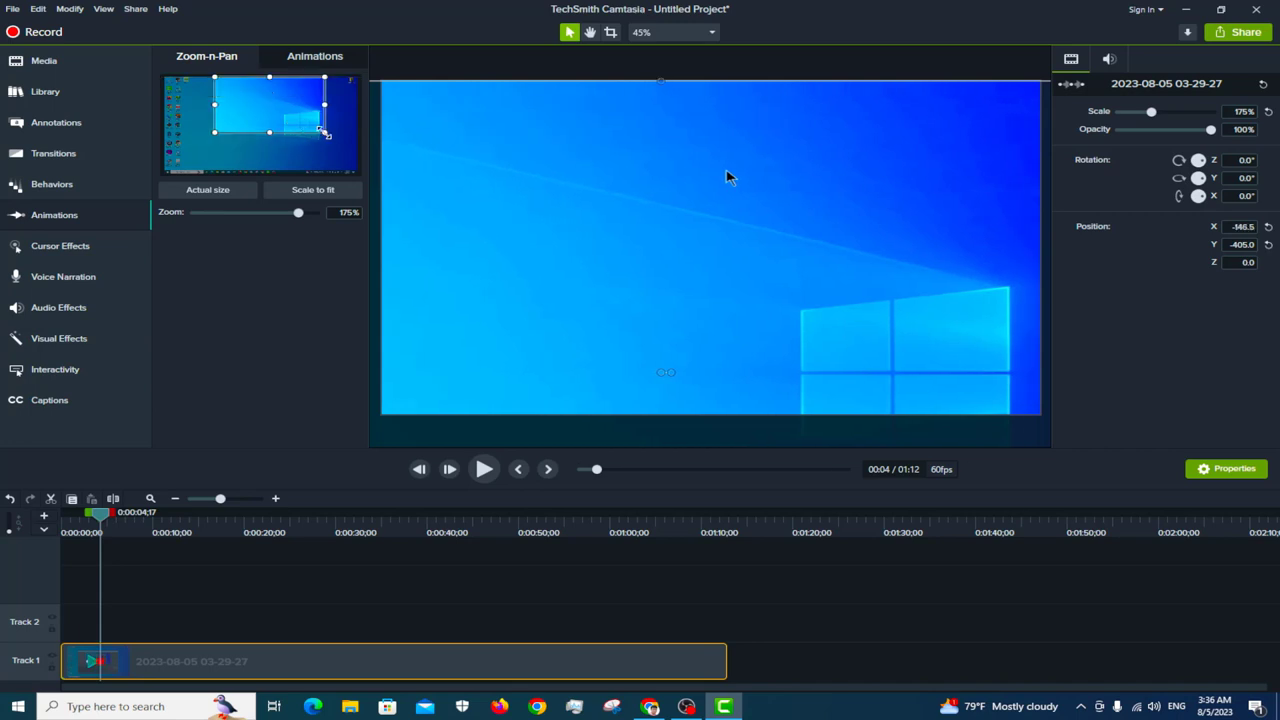
pyautogui.moveTo(728, 176)
pyautogui.mouseDown()
pyautogui.moveTo(788, 193)
pyautogui.moveTo(698, 193)
pyautogui.mouseUp()
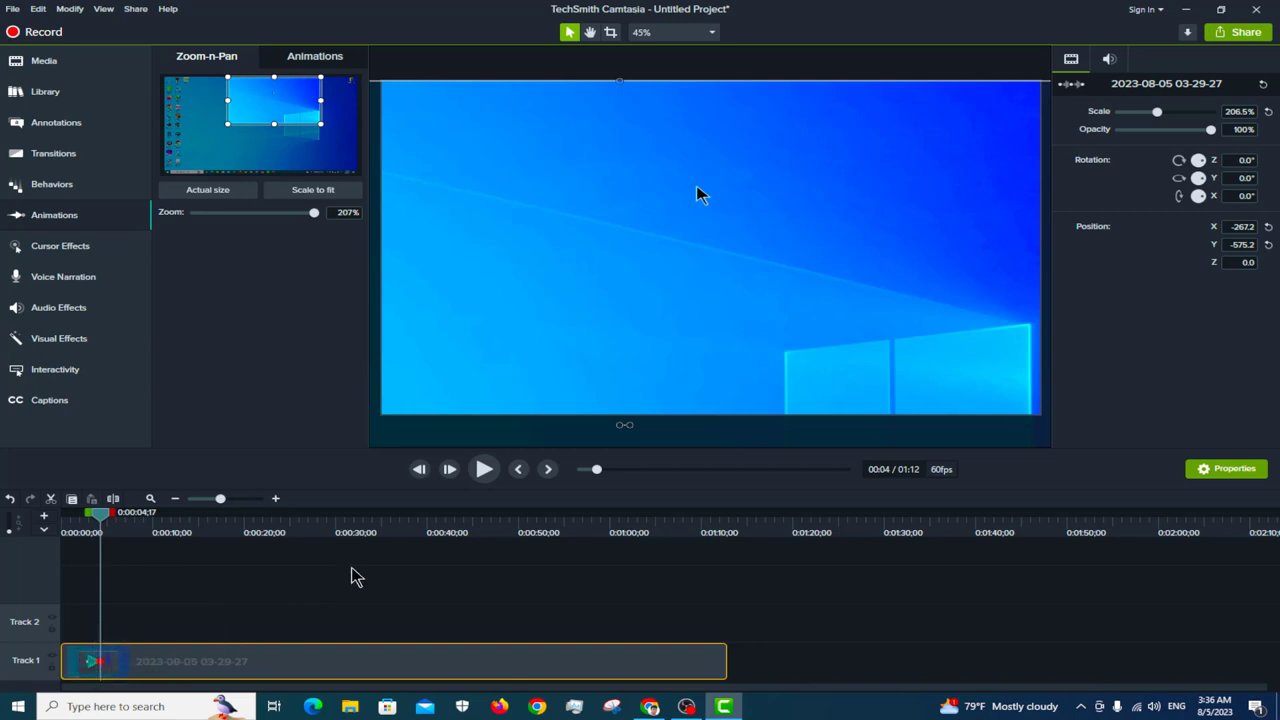
# - Preview the 207% zoom-in, stopping near the 9-second mark
pyautogui.press('space')
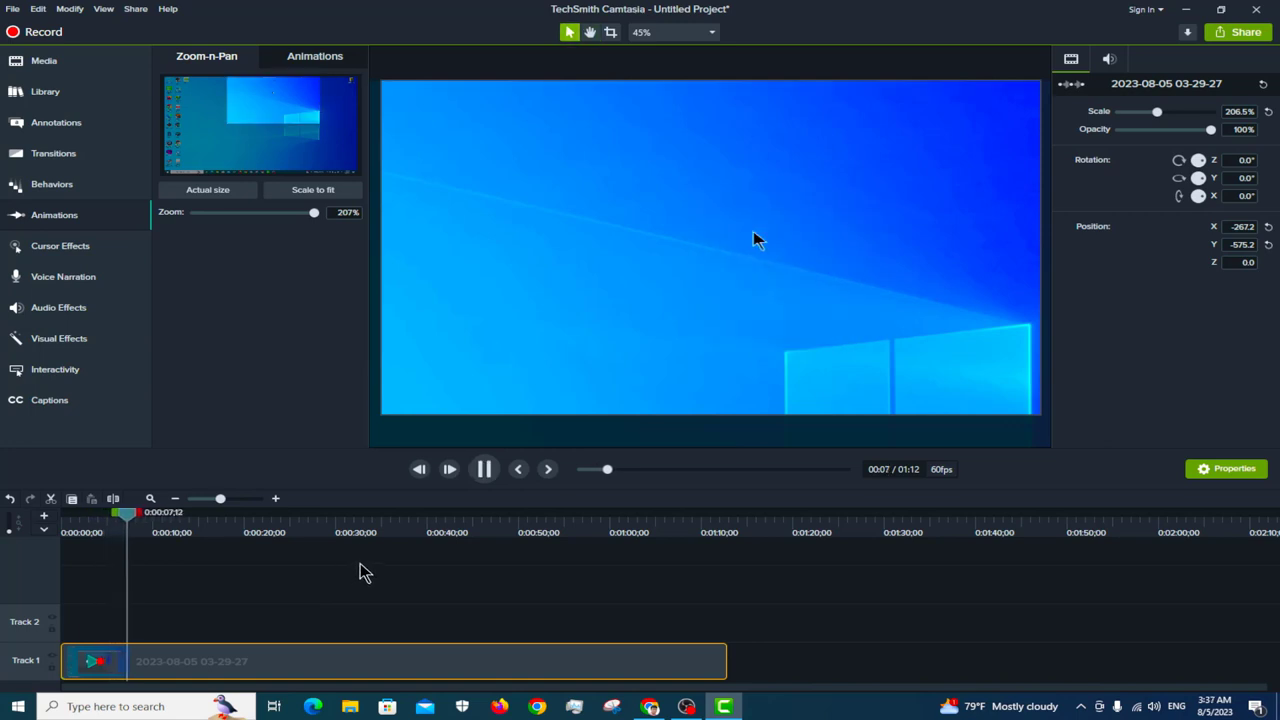
pyautogui.click(752, 234)
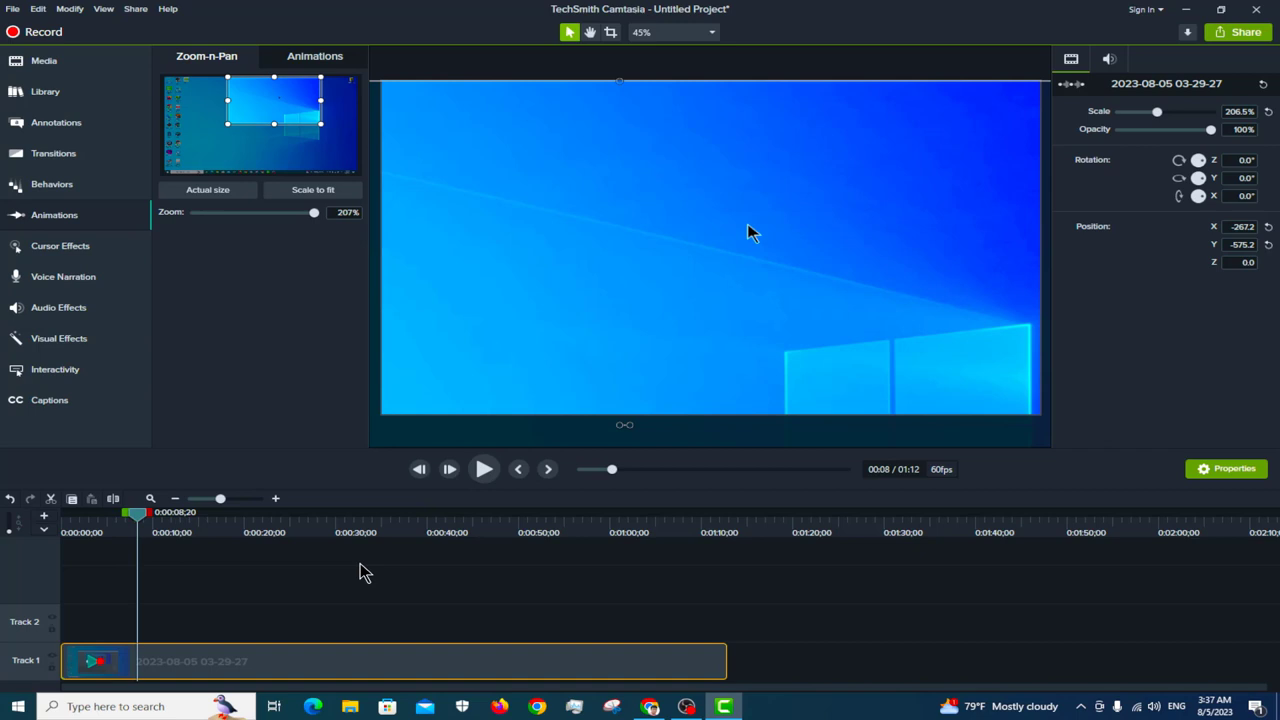
pyautogui.press('space')
pyautogui.press('space')
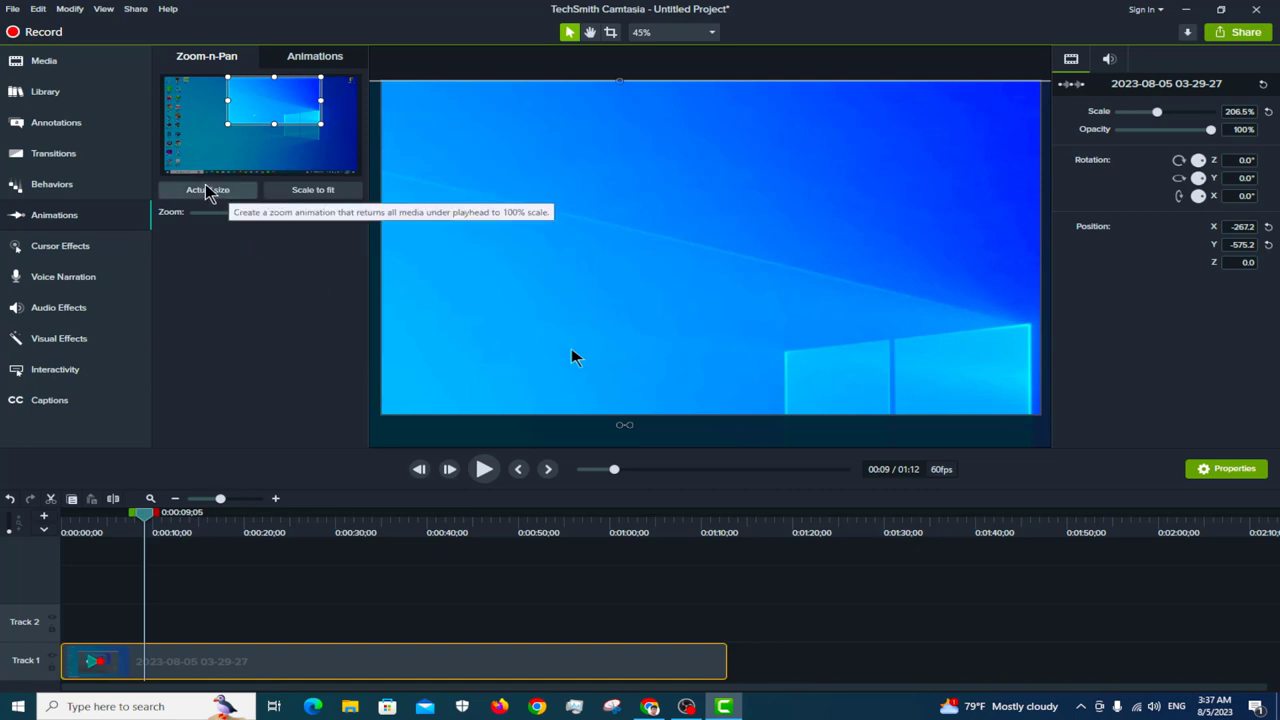
# - Add an Actual size zoom-out with the recording snapped to 0,0, then replay from the start to 10 seconds
pyautogui.click(207, 190)
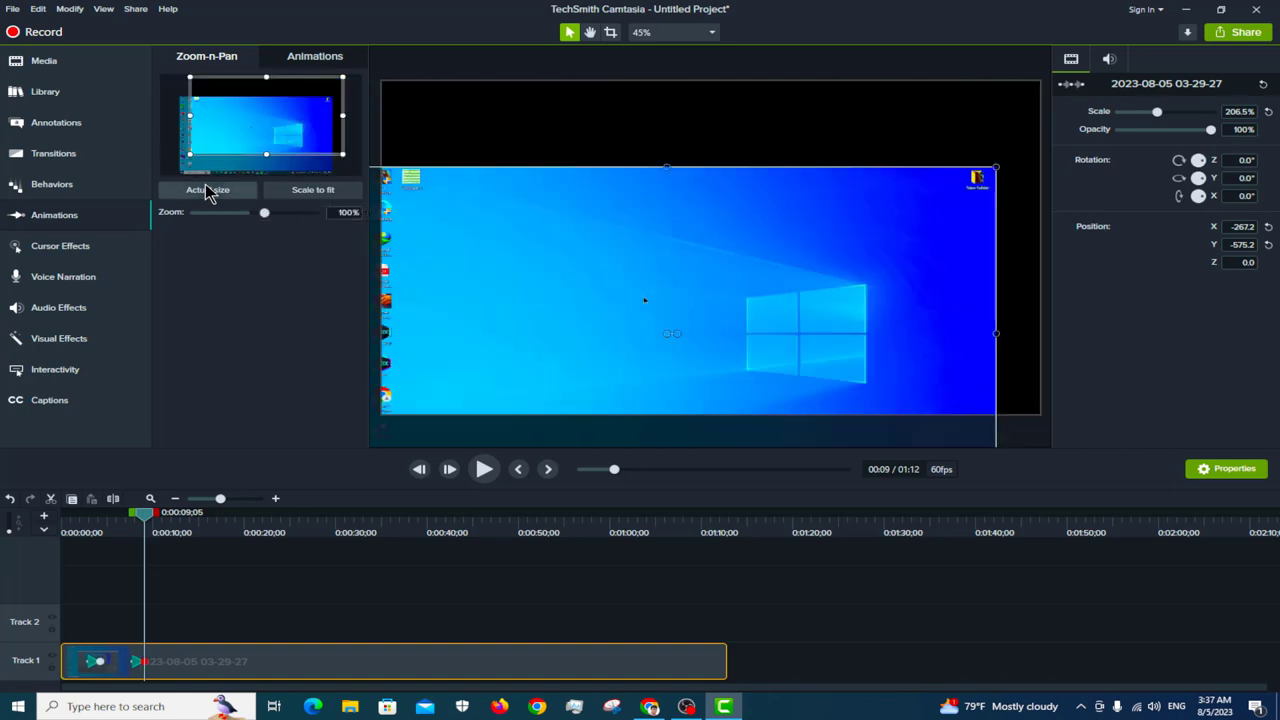
pyautogui.moveTo(479, 275); pyautogui.dragTo(524, 347)
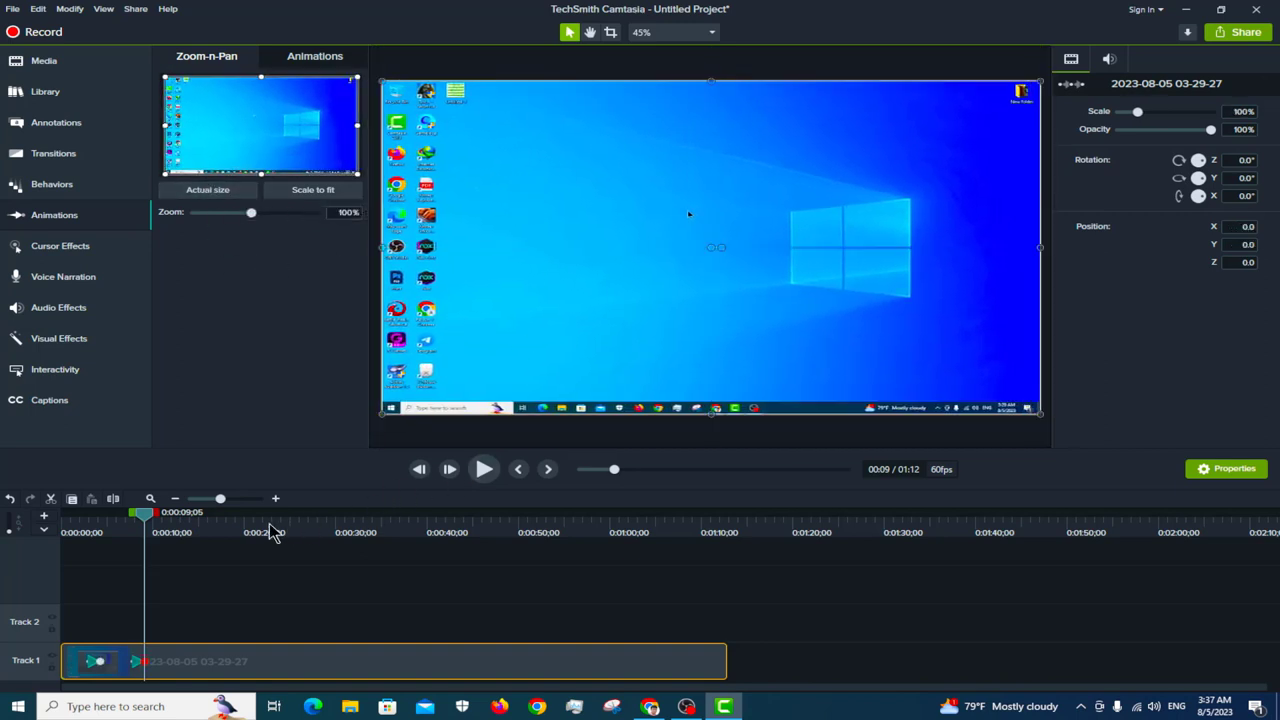
pyautogui.click(115, 522)
pyautogui.click(88, 514)
pyautogui.press('space')
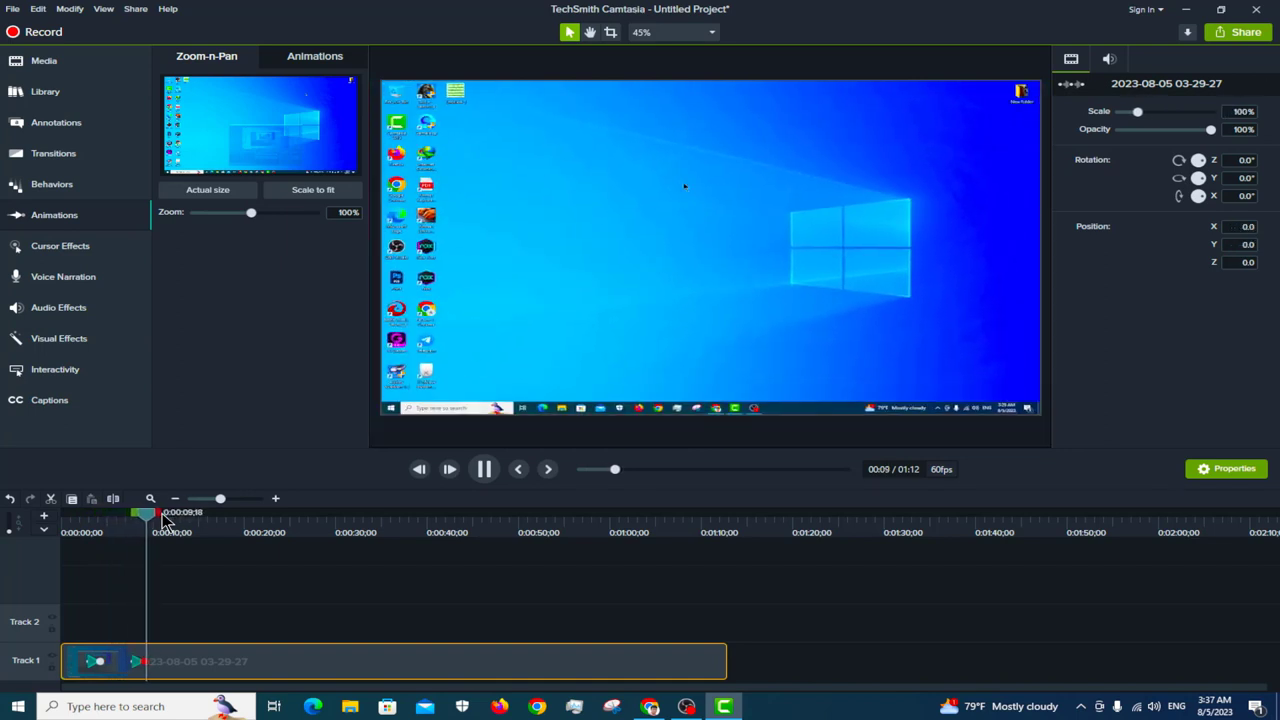
pyautogui.press('space')
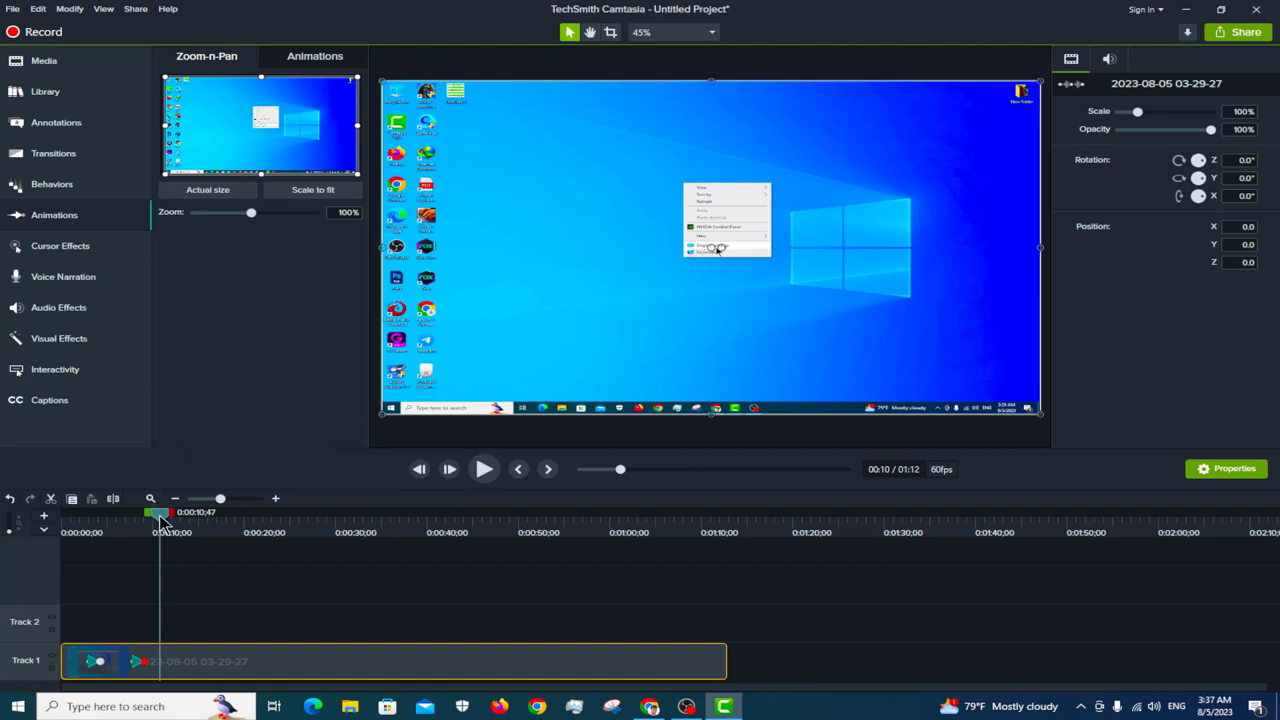
# - At about 9 seconds, zoom to 242% on the desktop's right-click menu
pyautogui.moveTo(163, 518); pyautogui.dragTo(148, 518)
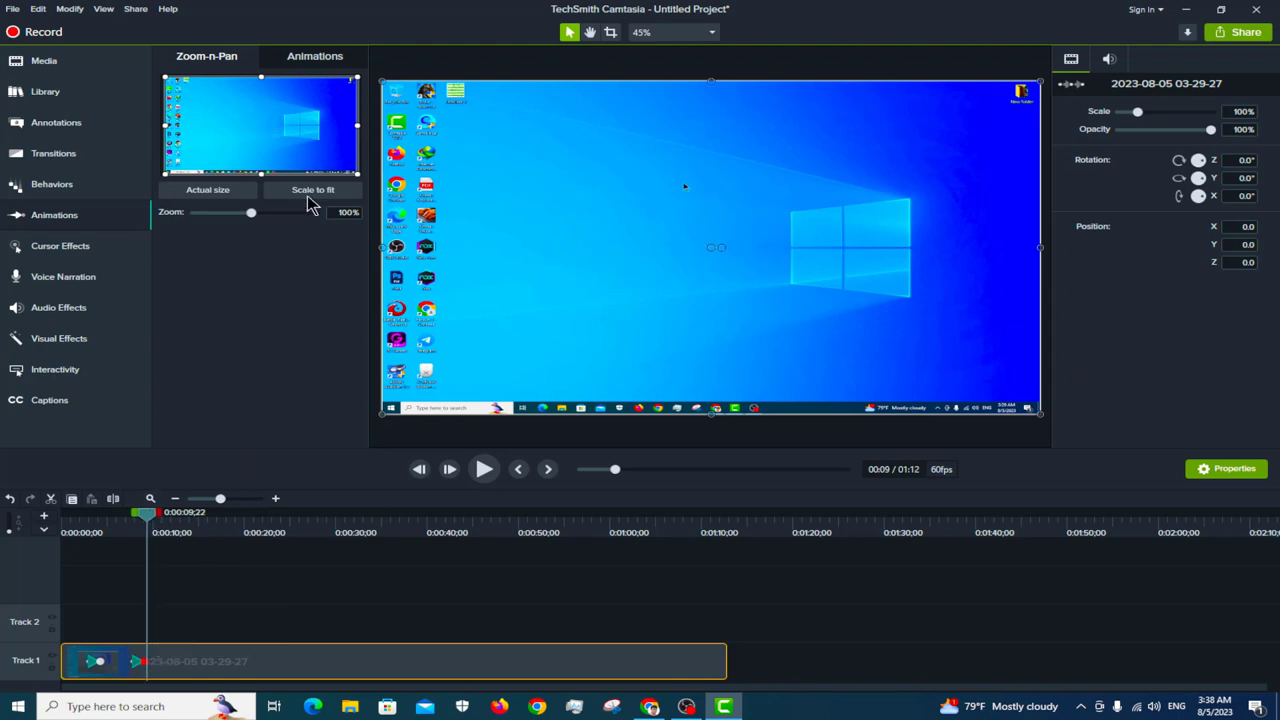
pyautogui.moveTo(164, 174); pyautogui.dragTo(274, 131)
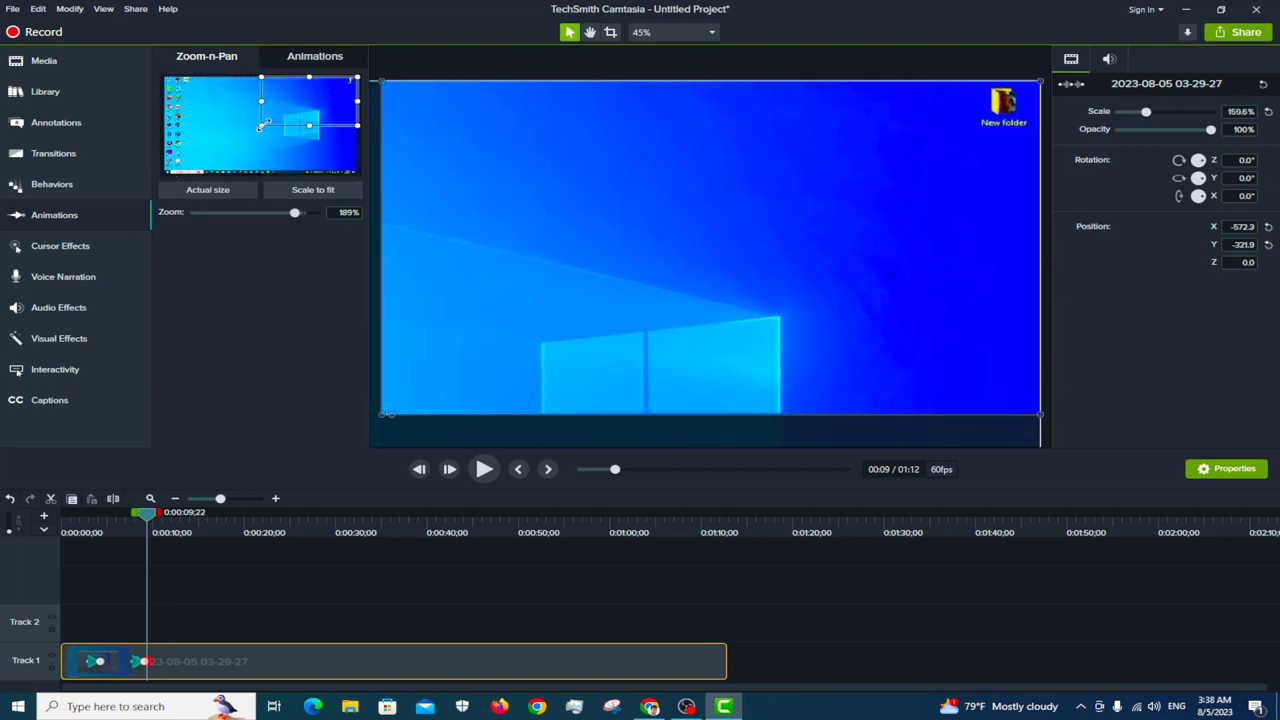
pyautogui.moveTo(323, 94); pyautogui.dragTo(273, 108)
pyautogui.moveTo(594, 217); pyautogui.dragTo(702, 240)
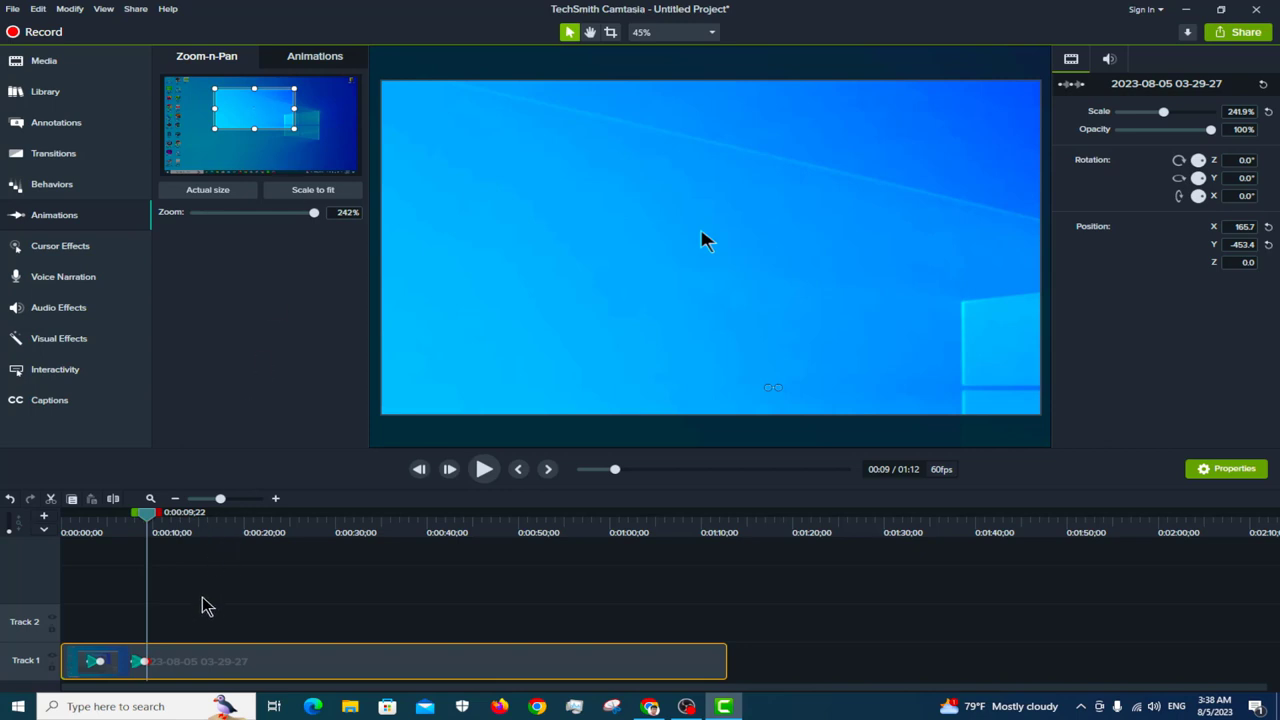
# - Preview the 242% zoom, then return to 100% Actual size at 00:12
pyautogui.press('space')
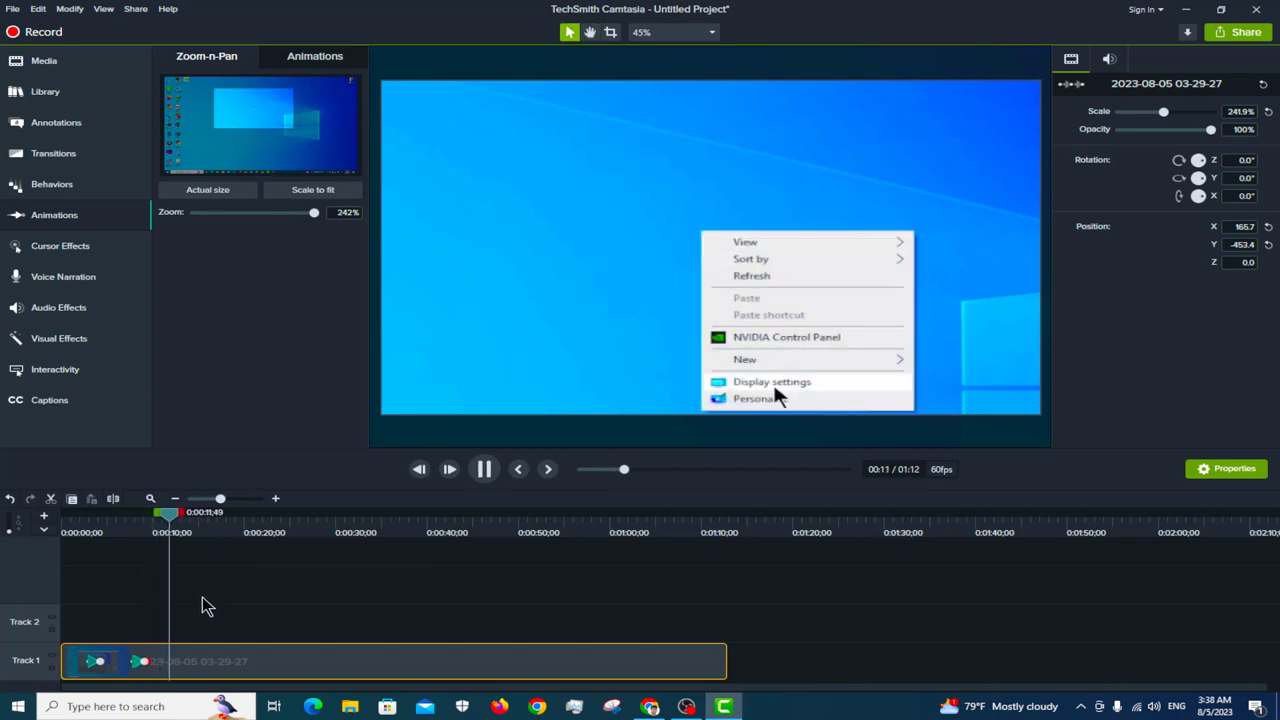
pyautogui.press('space')
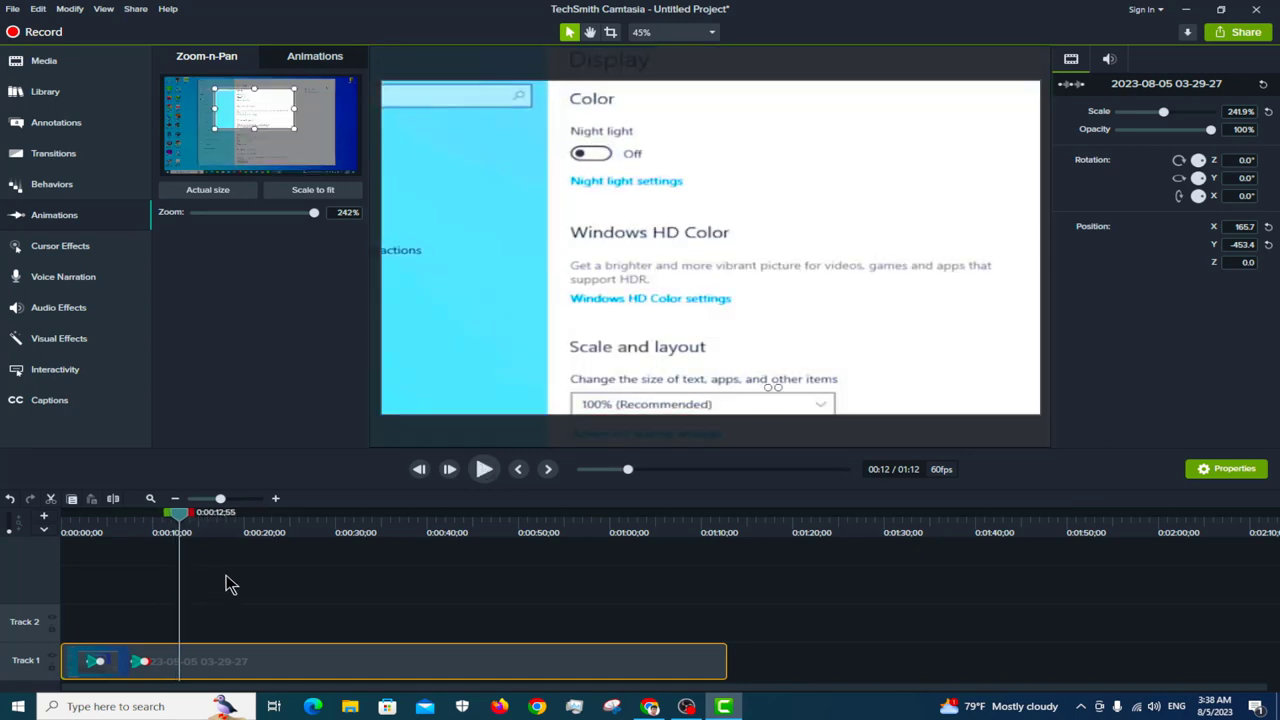
pyautogui.click(211, 189)
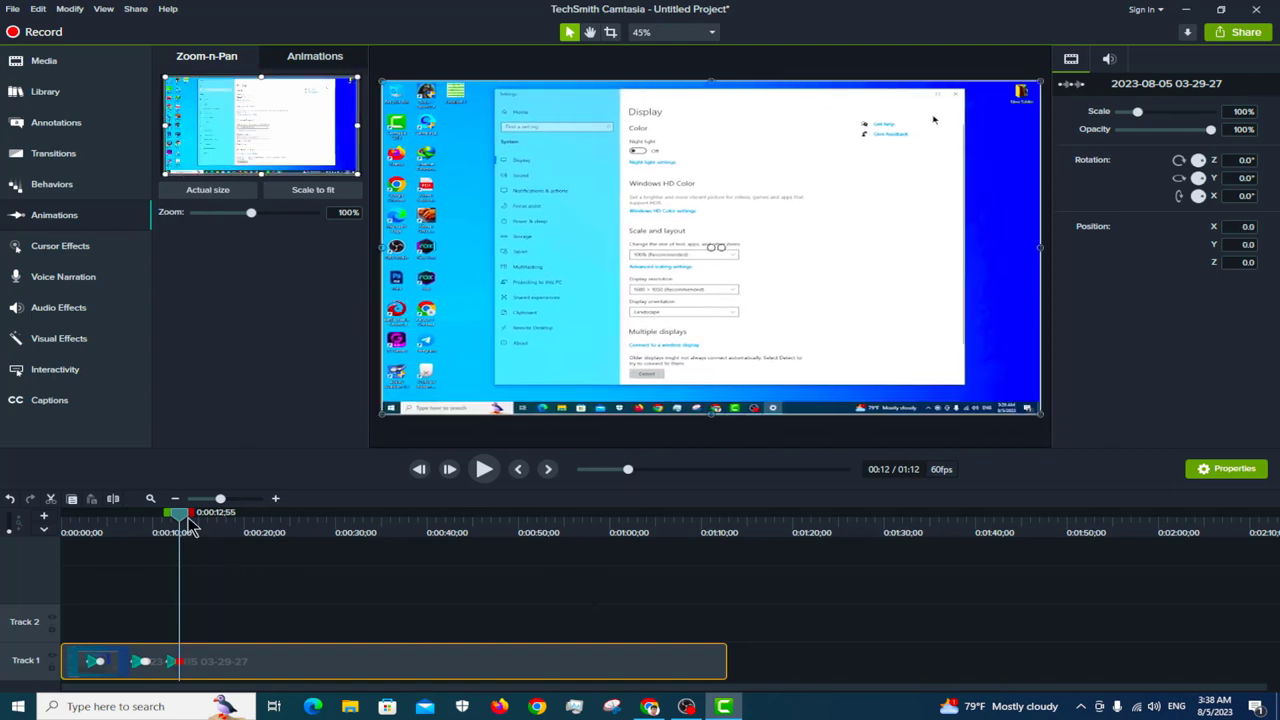
pyautogui.moveTo(180, 514); pyautogui.dragTo(88, 532)
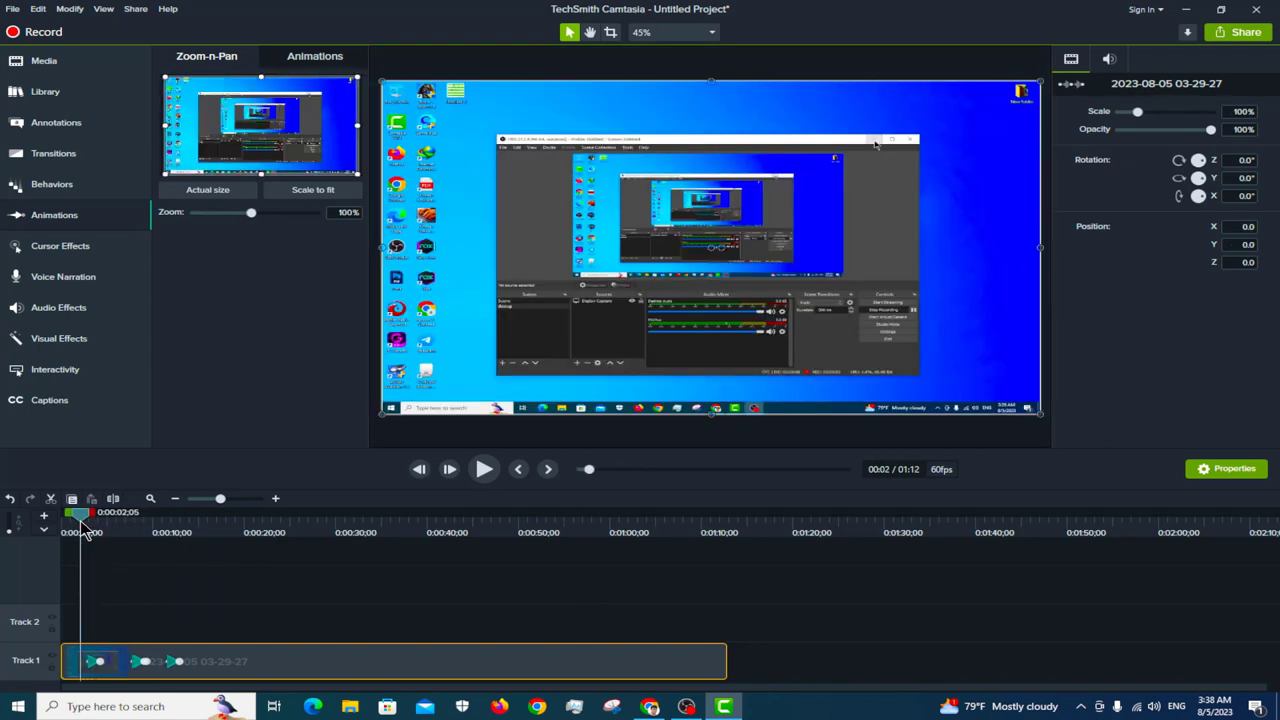
# - Play from 0:02 to about 0:13, previewing the zoom into Display settings and back out
pyautogui.press('space')
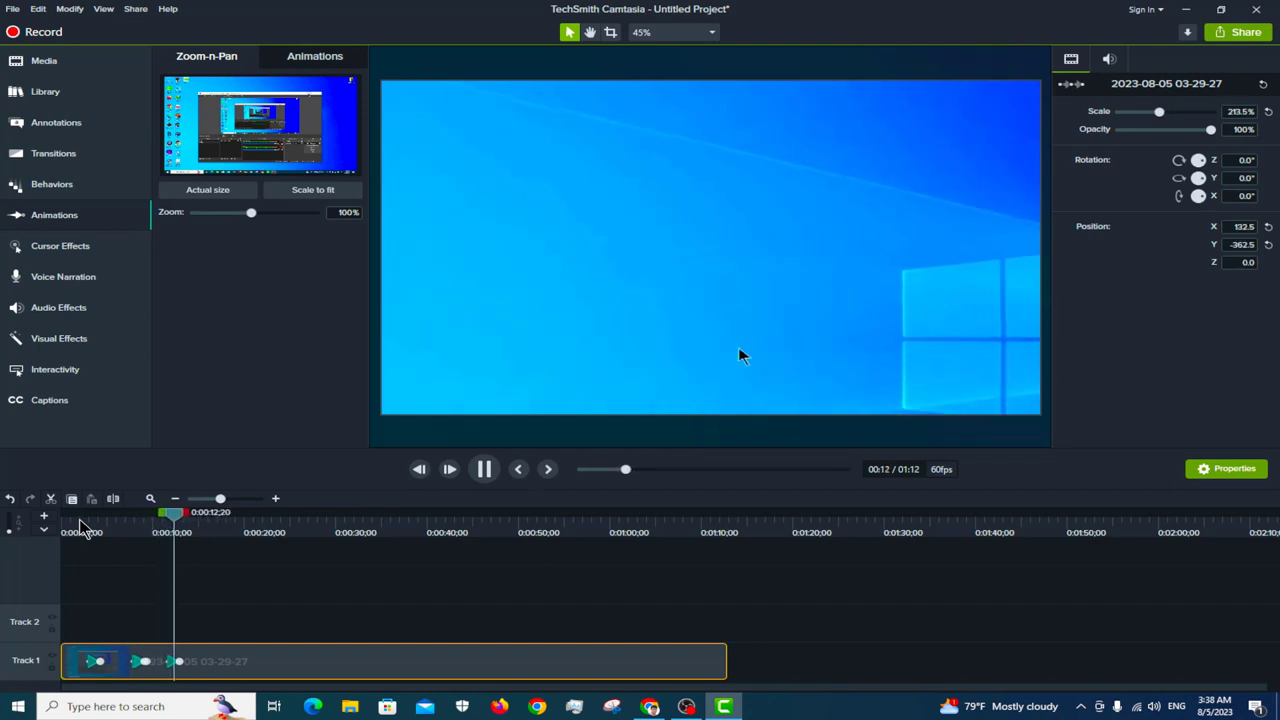
pyautogui.press('space')
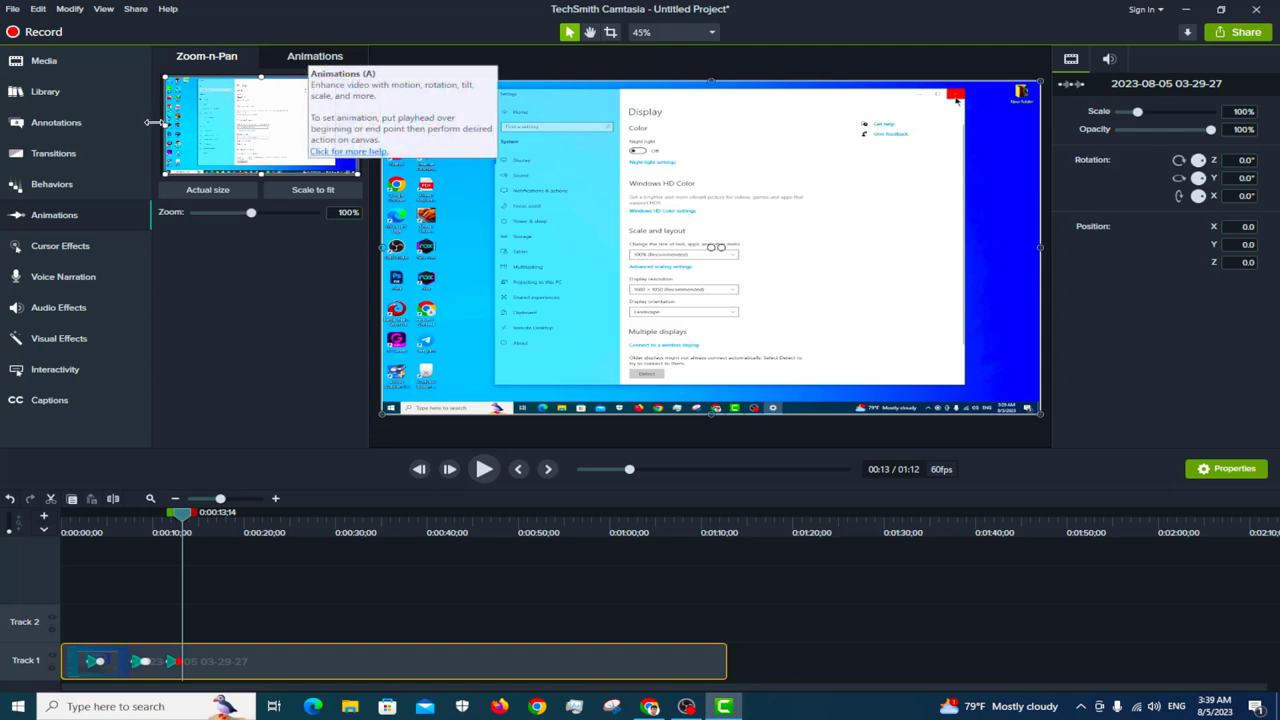
pyautogui.click(113, 150)
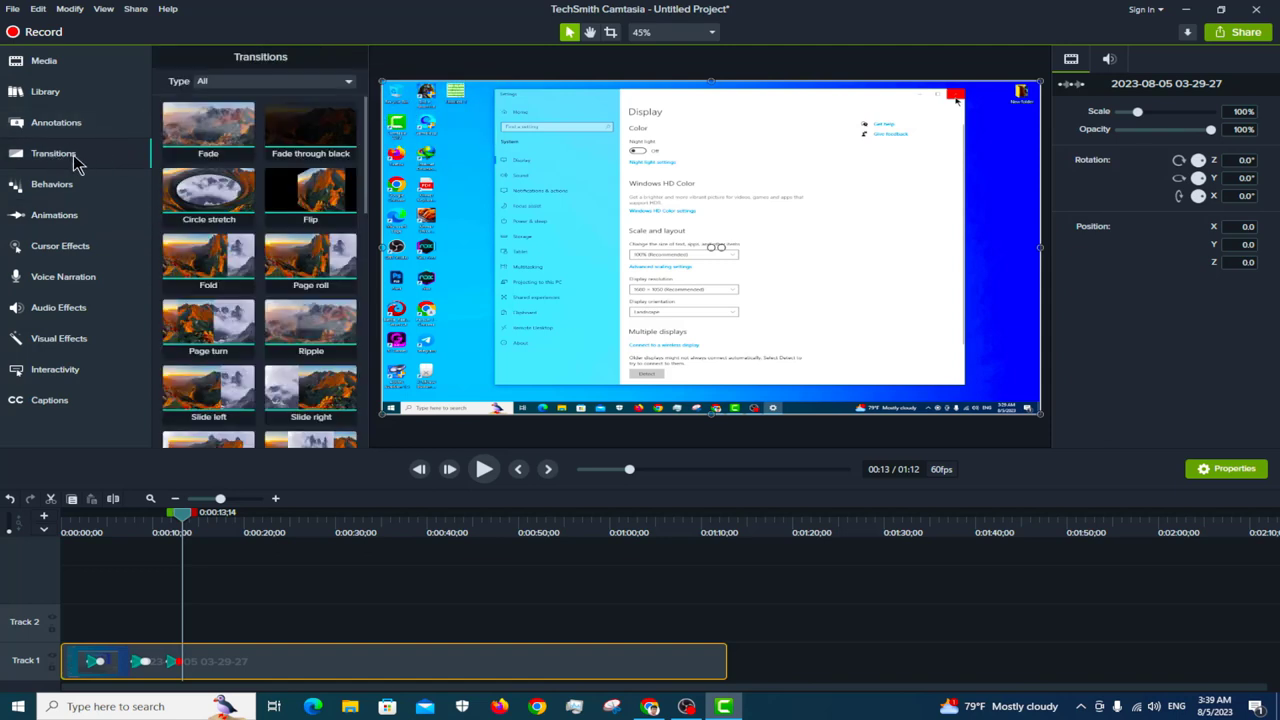
pyautogui.click(93, 232)
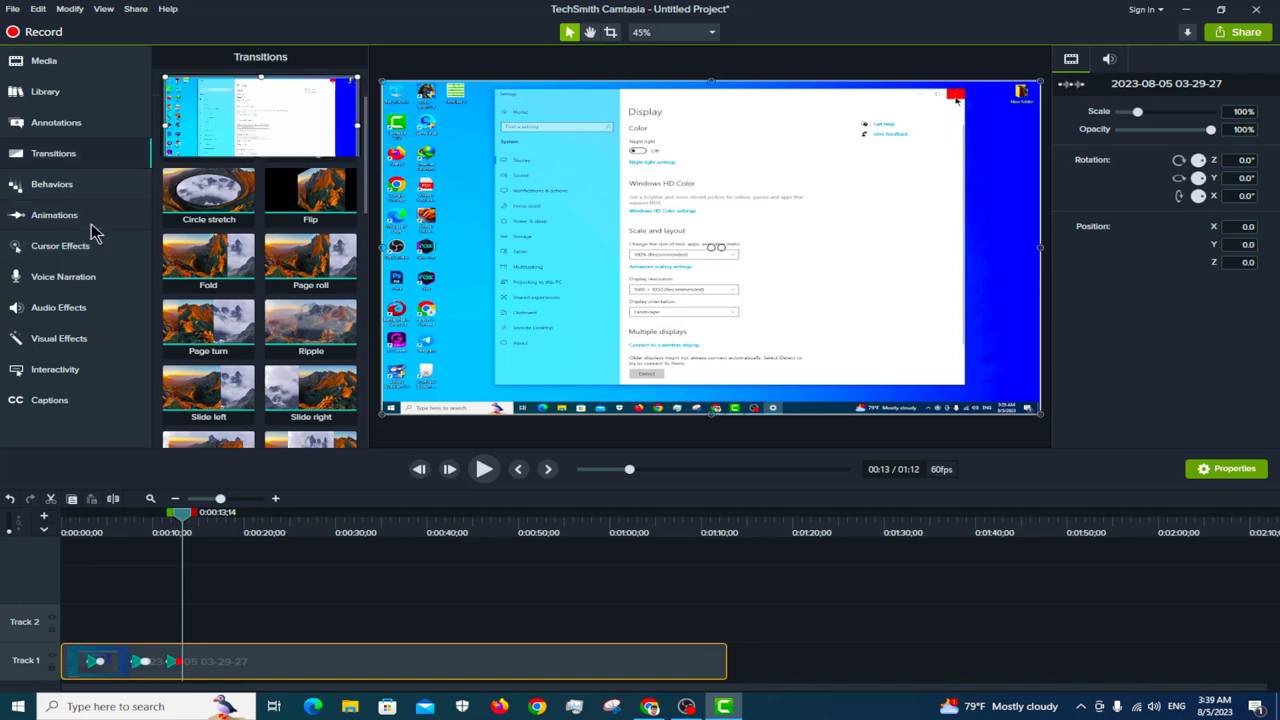
pyautogui.click(320, 64)
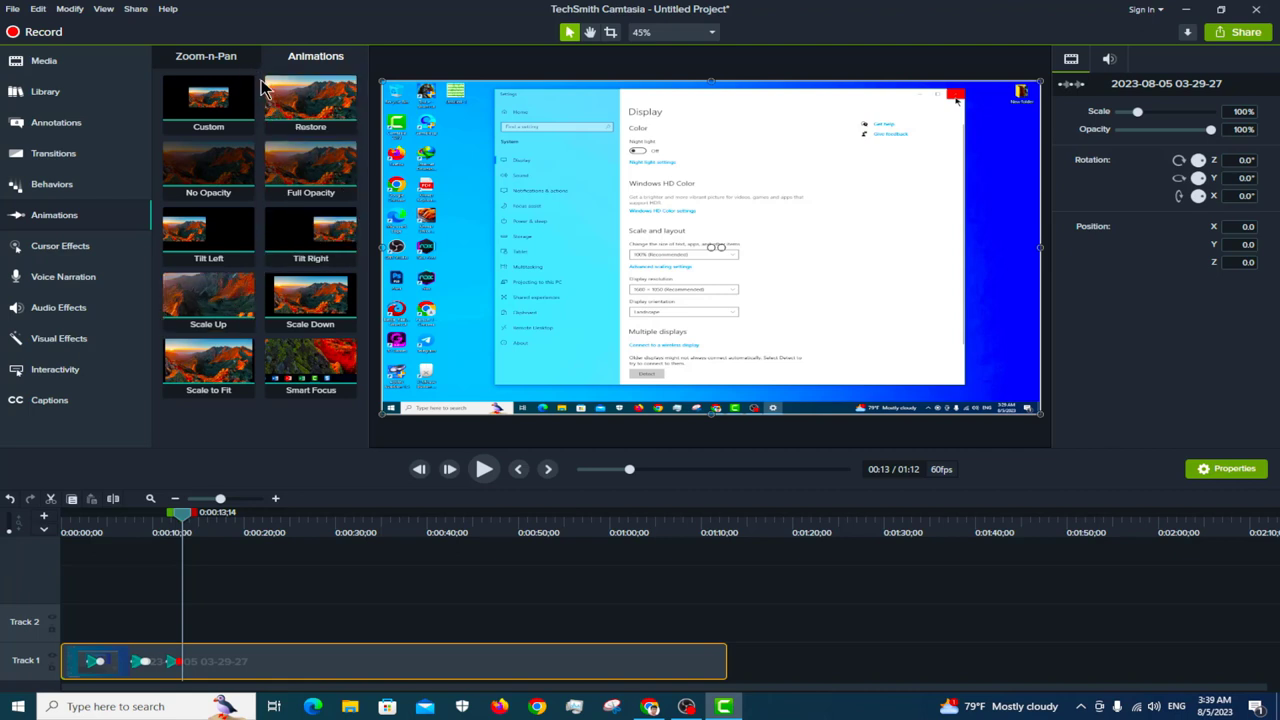
pyautogui.click(120, 161)
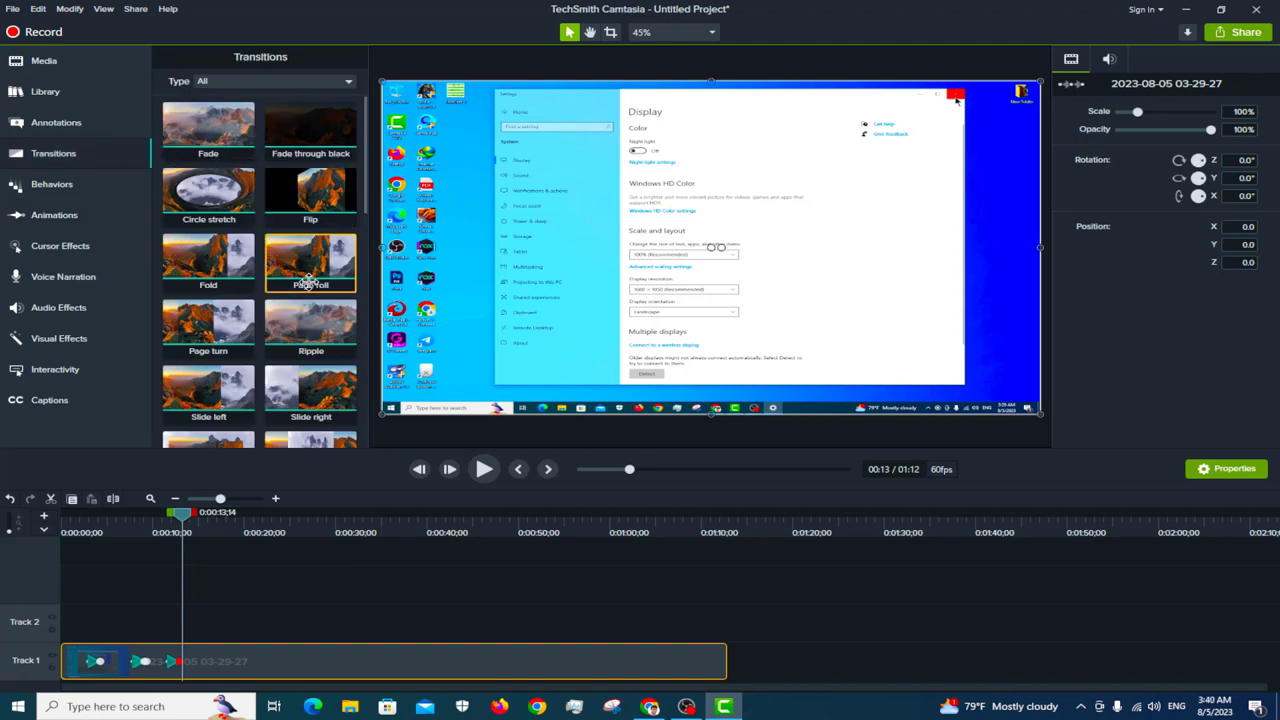
pyautogui.scroll(-5, 310, 270)
pyautogui.scroll(-5, 310, 275)
pyautogui.scroll(-5, 308, 284)
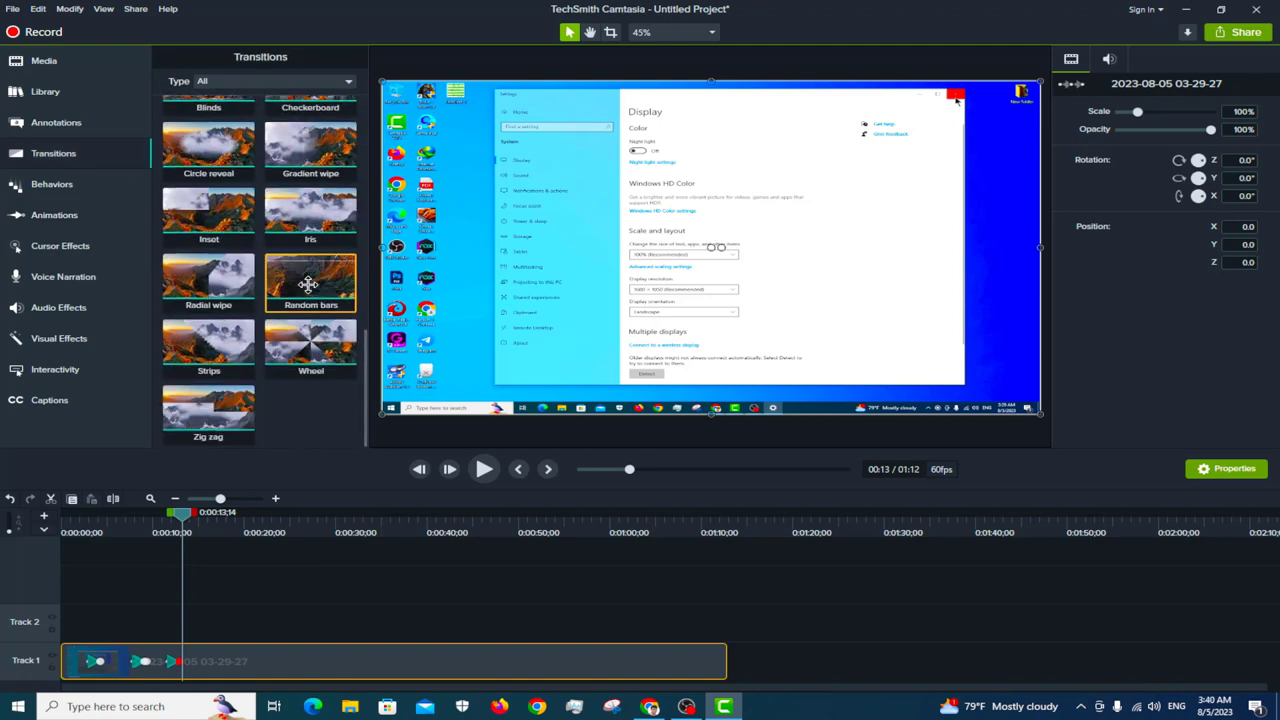
pyautogui.click(82, 216)
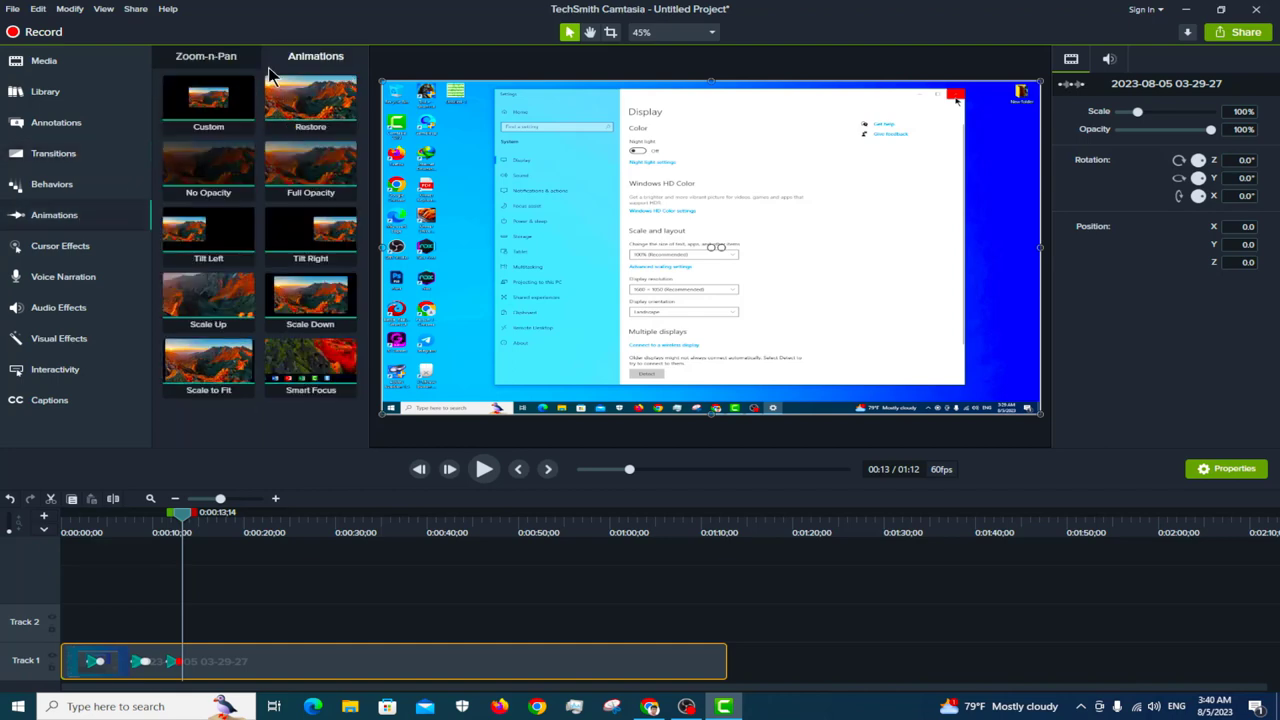
pyautogui.click(233, 60)
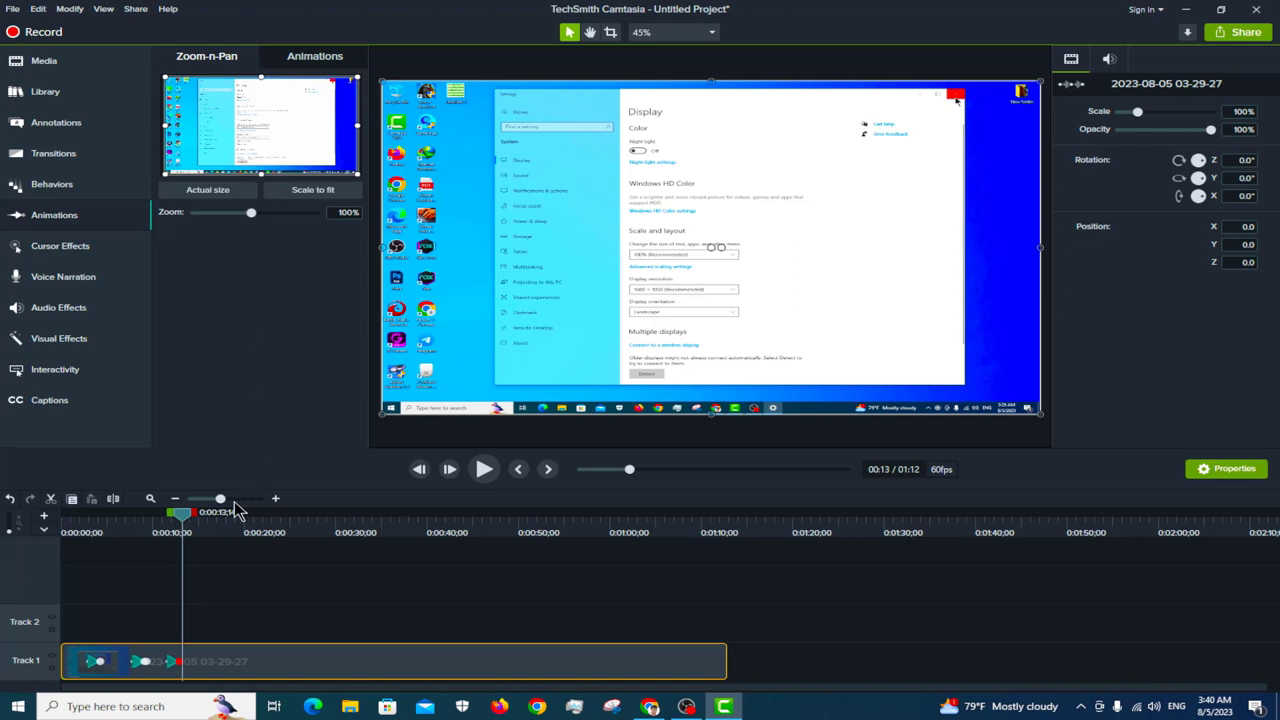
# - At 0:33, zoom onto the taskbar system tray and preview it
pyautogui.moveTo(186, 525)
pyautogui.mouseDown()
pyautogui.moveTo(385, 540)
pyautogui.moveTo(372, 518)
pyautogui.mouseUp()
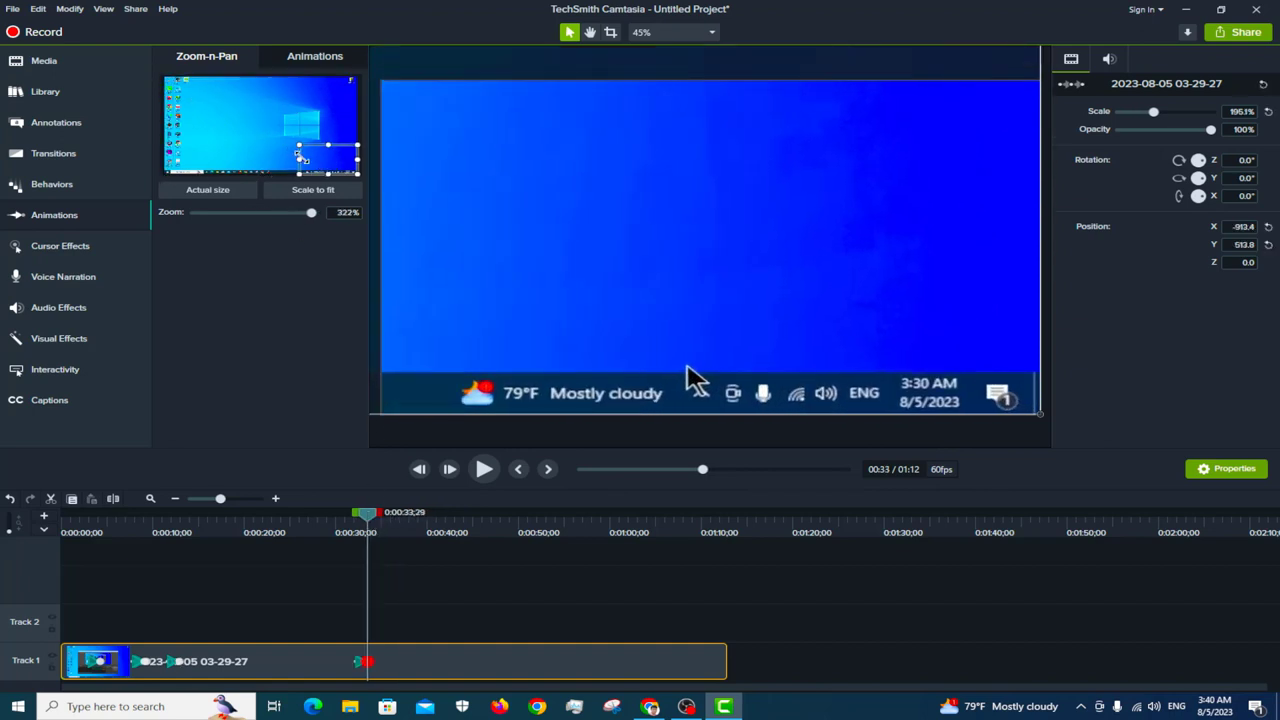
pyautogui.moveTo(161, 74); pyautogui.dragTo(331, 167)
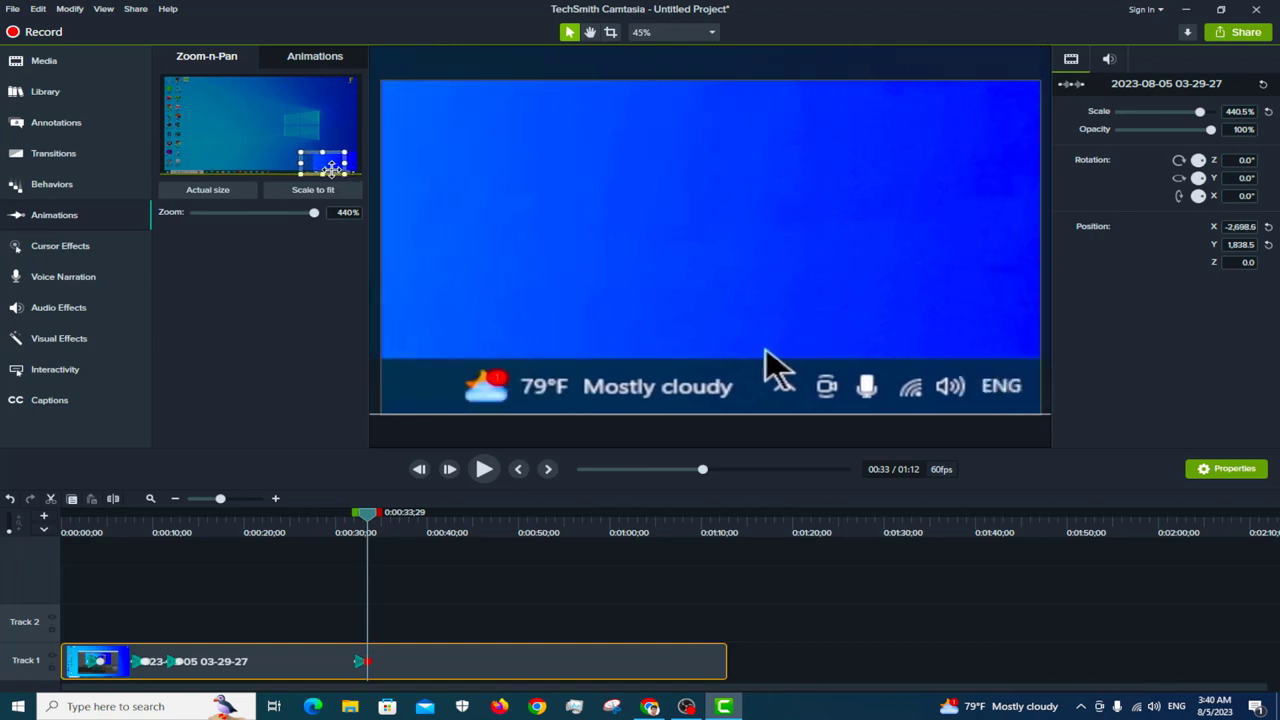
pyautogui.press('space')
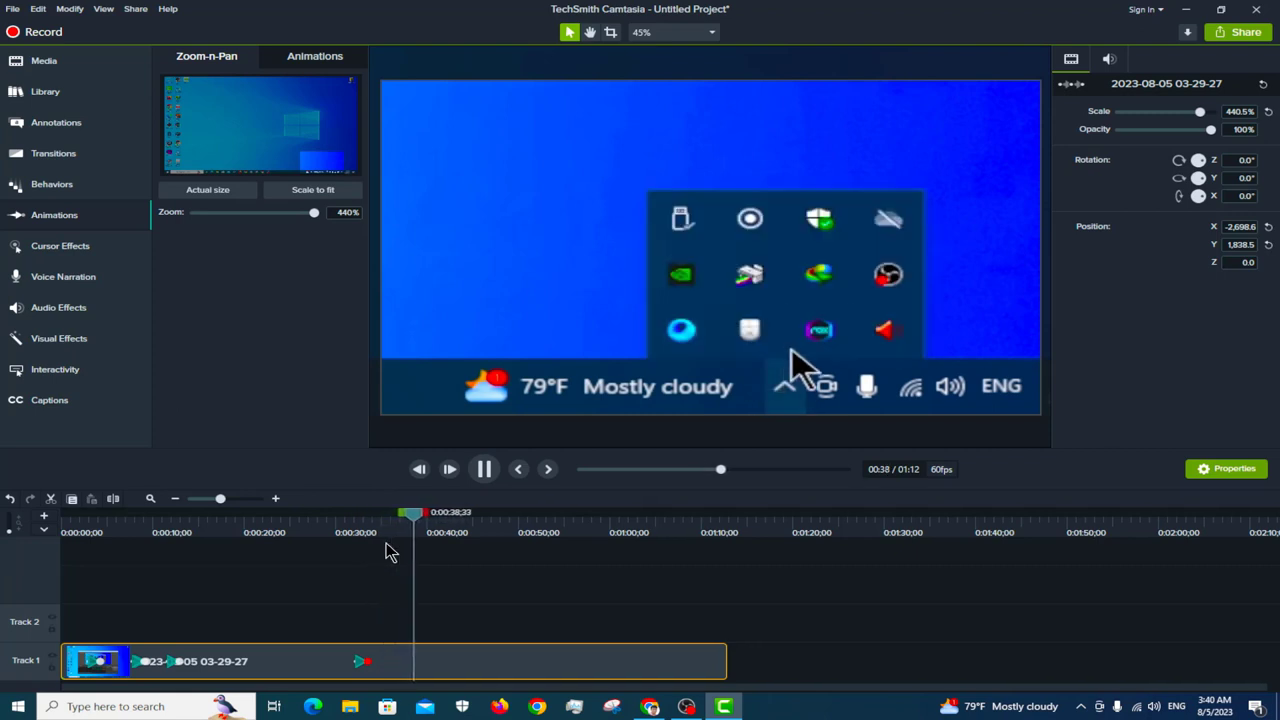
pyautogui.press('space')
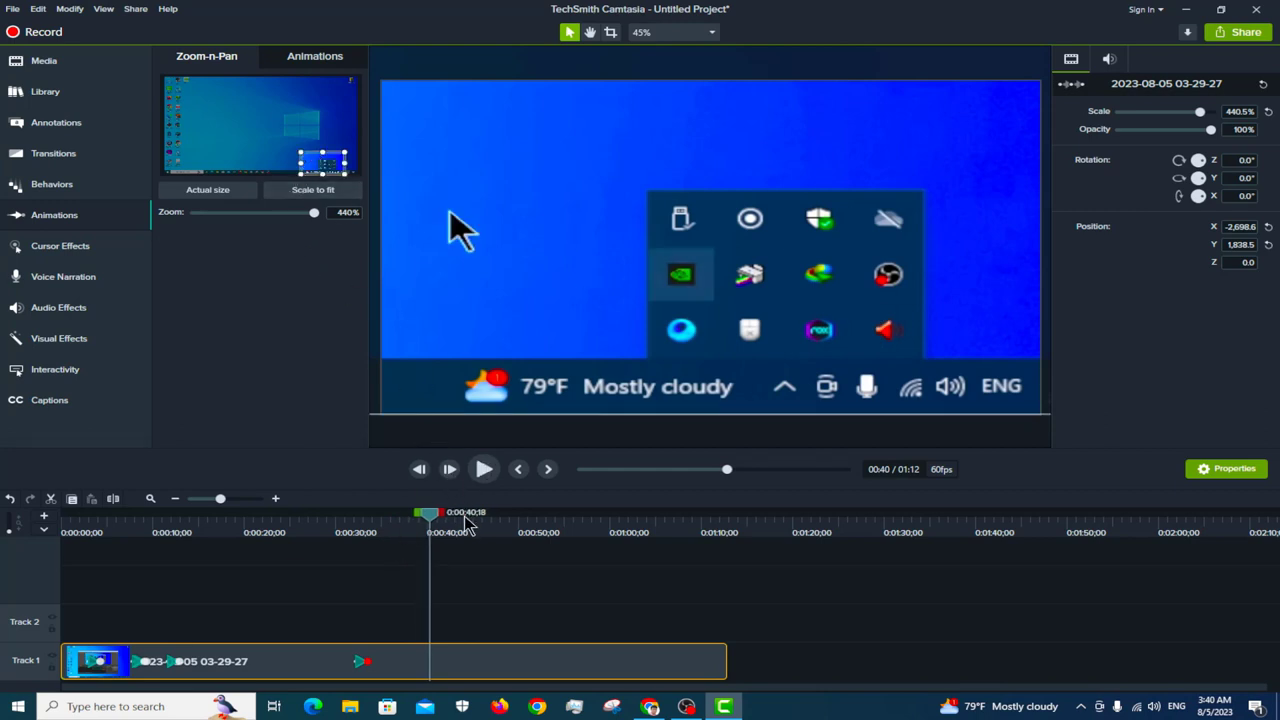
# - Where the tray menu opens, widen the zoom to 362% and preview it
pyautogui.moveTo(430, 514); pyautogui.dragTo(425, 516)
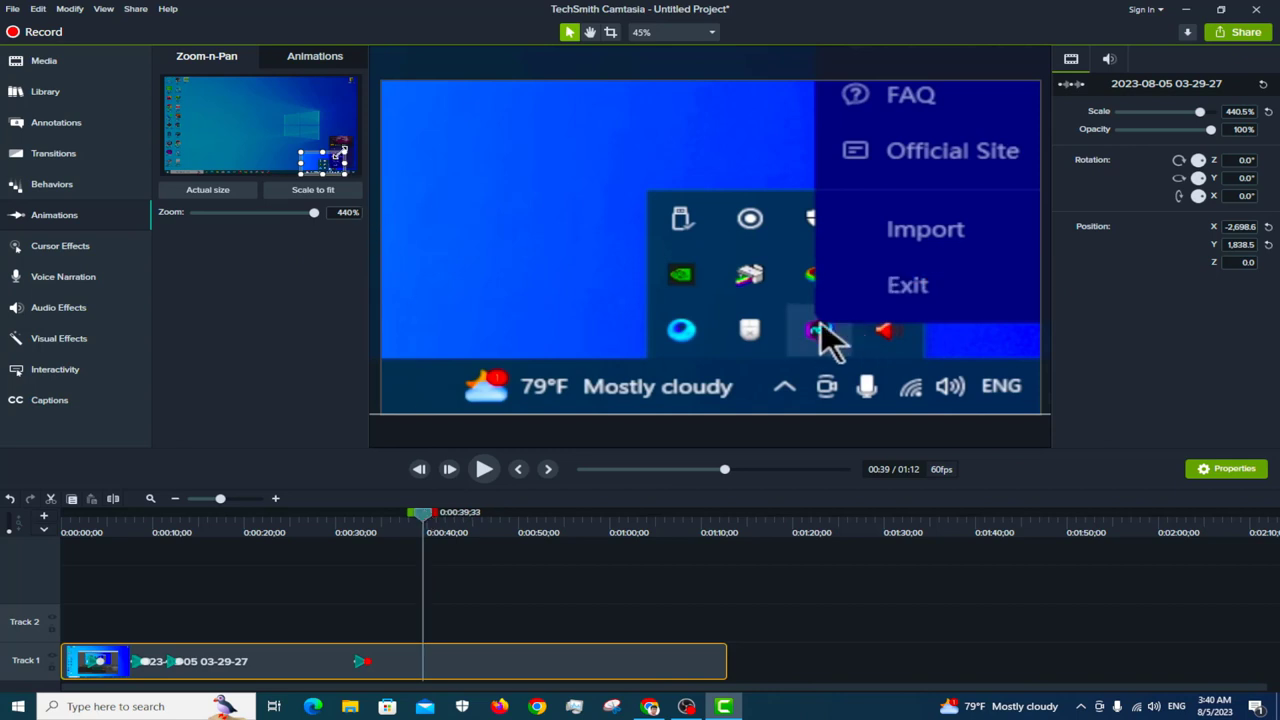
pyautogui.moveTo(345, 152); pyautogui.dragTo(354, 146)
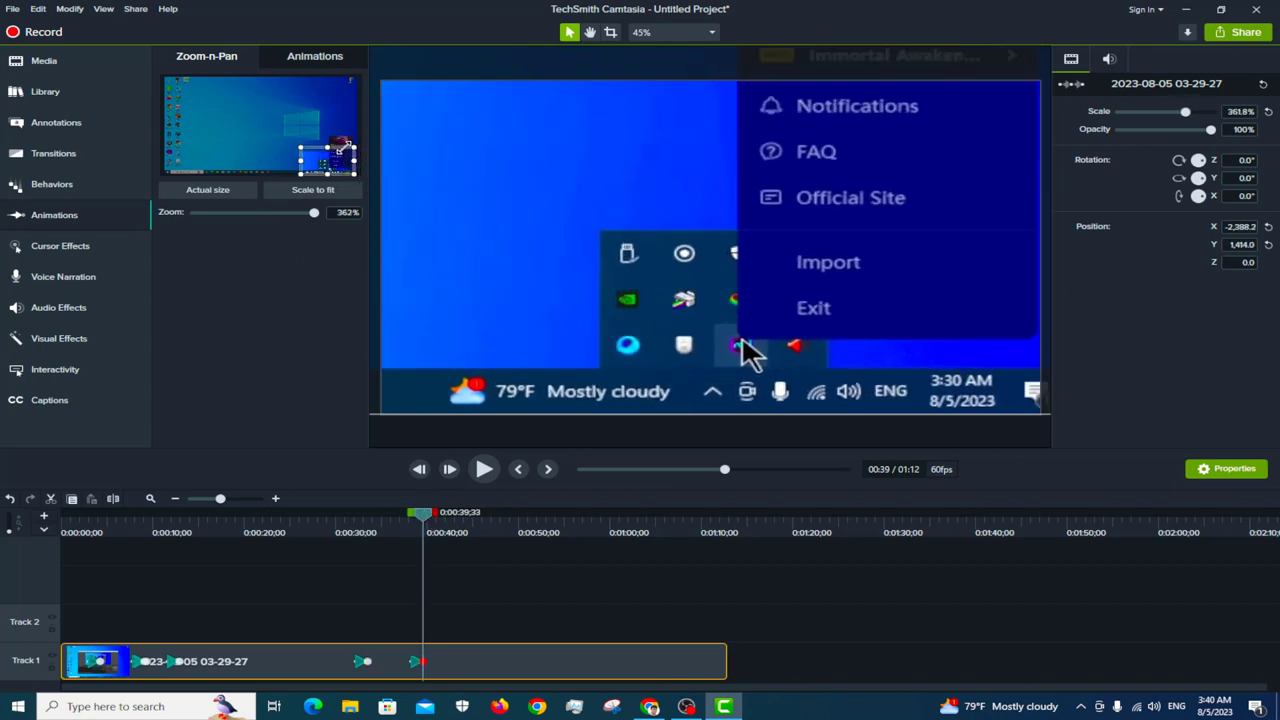
pyautogui.press('space')
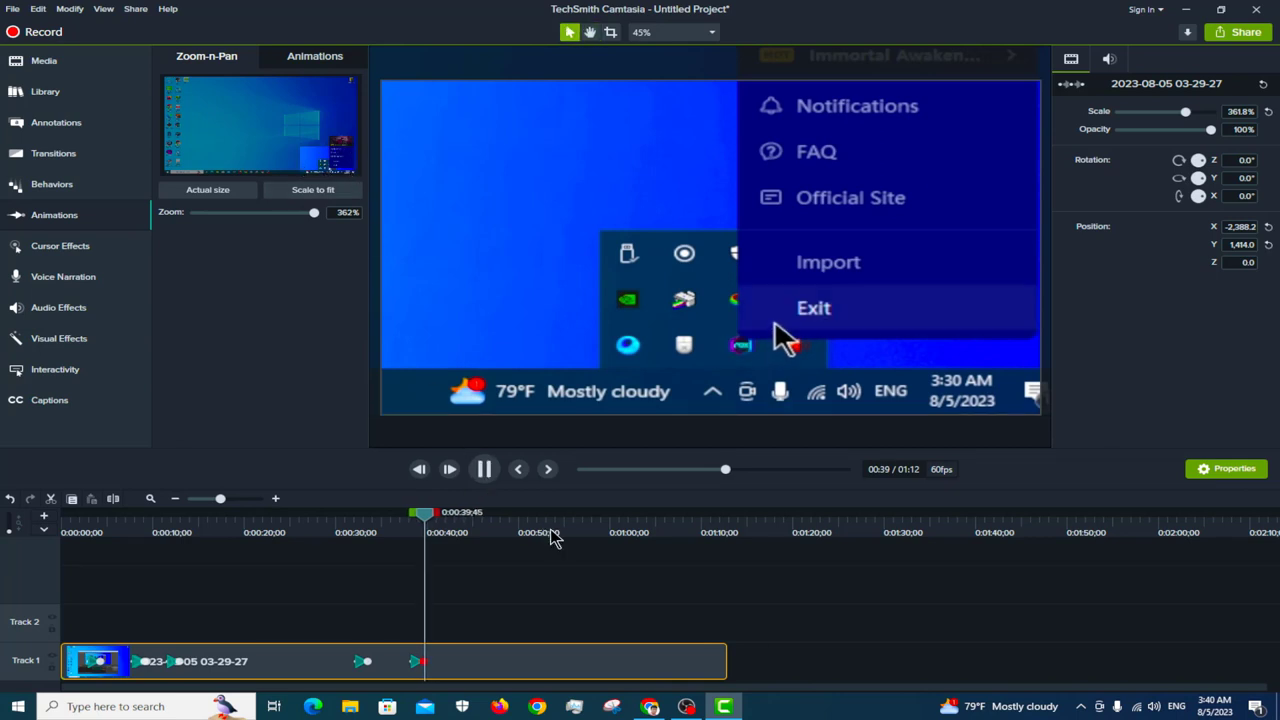
pyautogui.press('space')
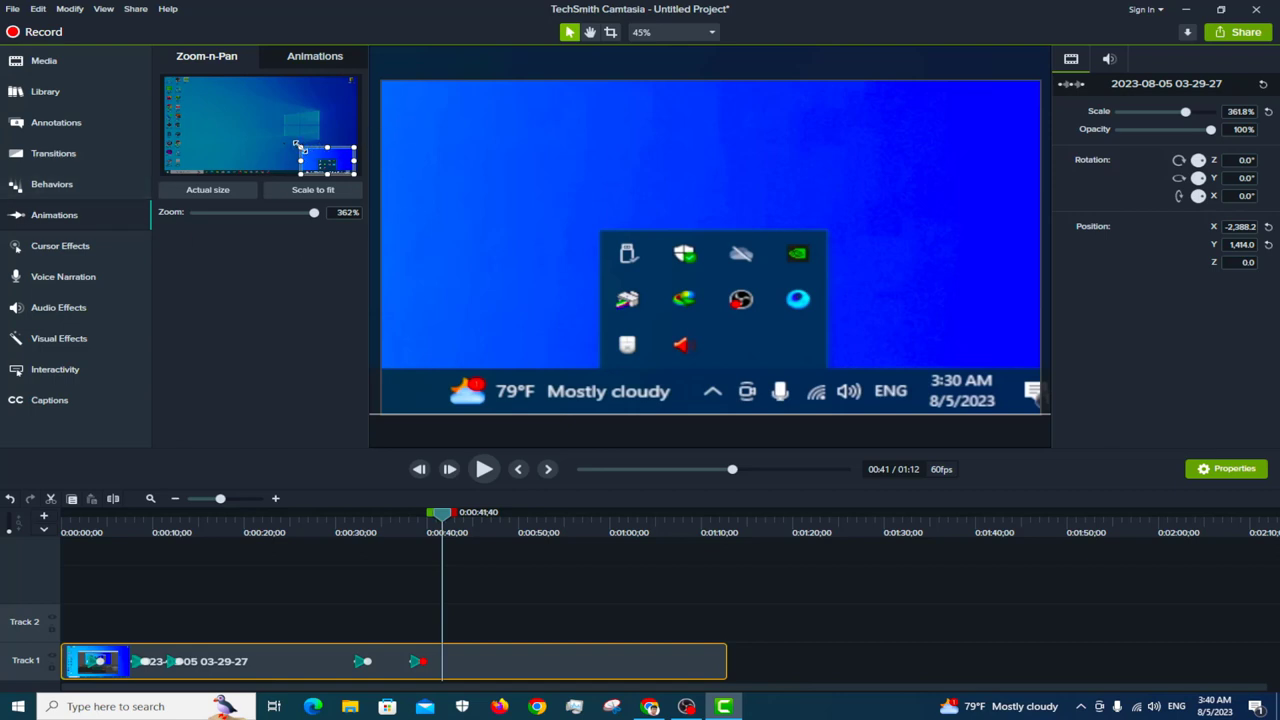
# - Add an Actual size 100% zoom-out framing the whole desktop at 0:41, preview it, then return to 0:02
pyautogui.click(234, 194)
pyautogui.moveTo(346, 130); pyautogui.dragTo(297, 106)
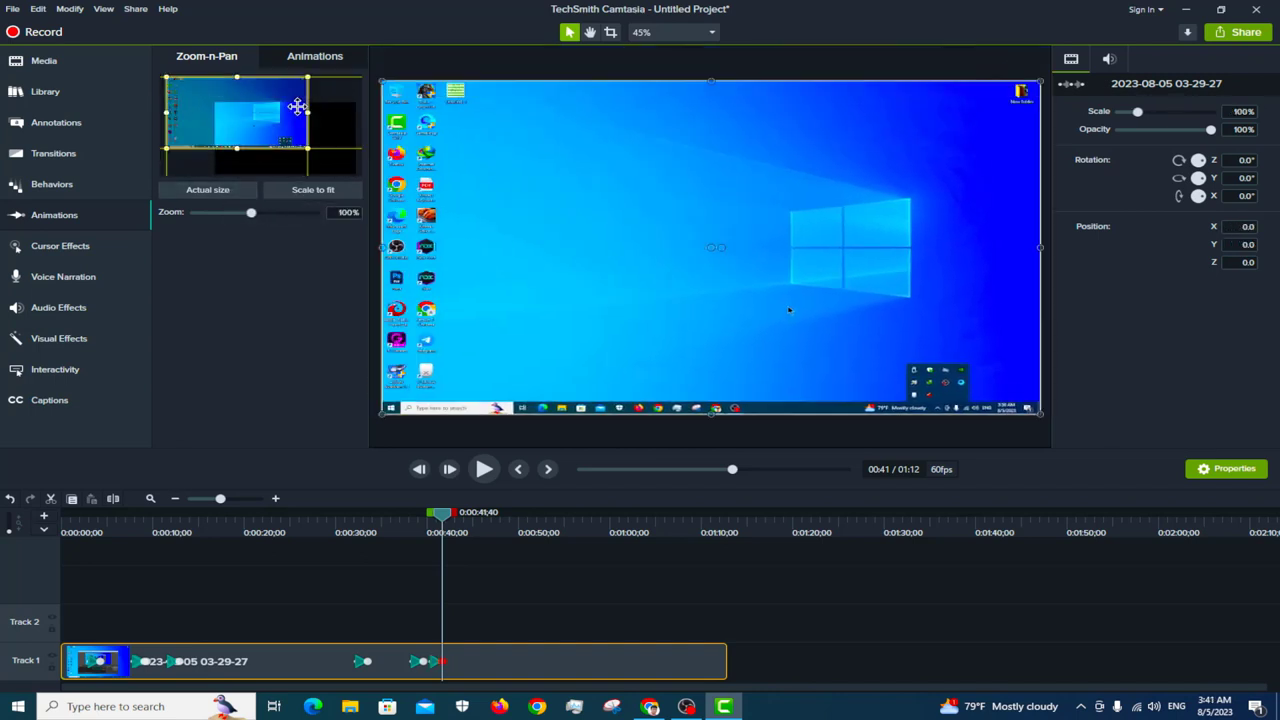
pyautogui.press('space')
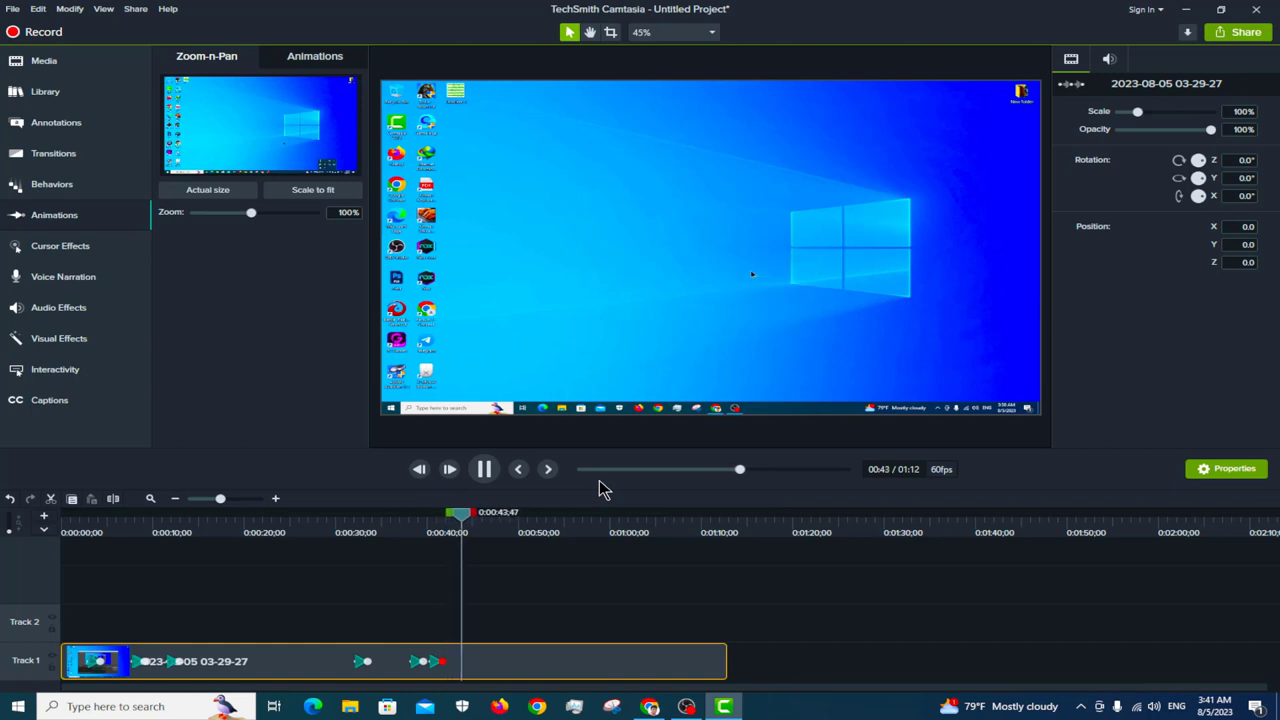
pyautogui.press('space')
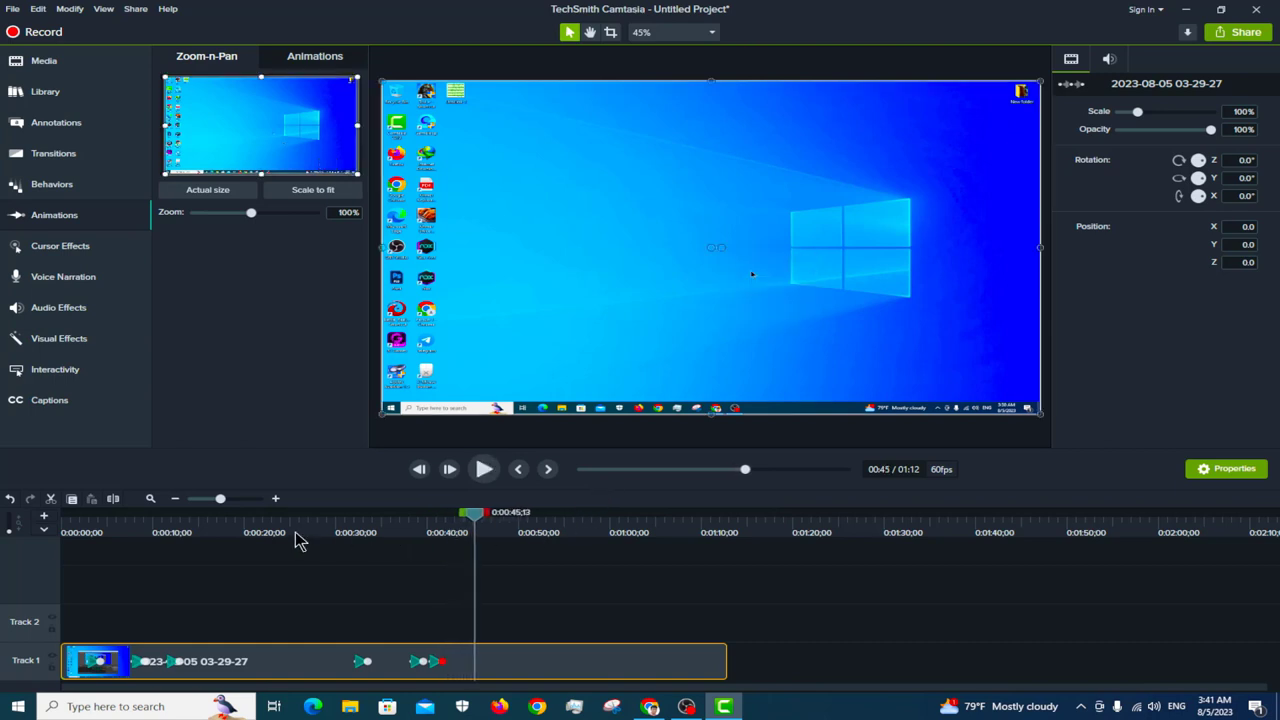
pyautogui.click(82, 535)
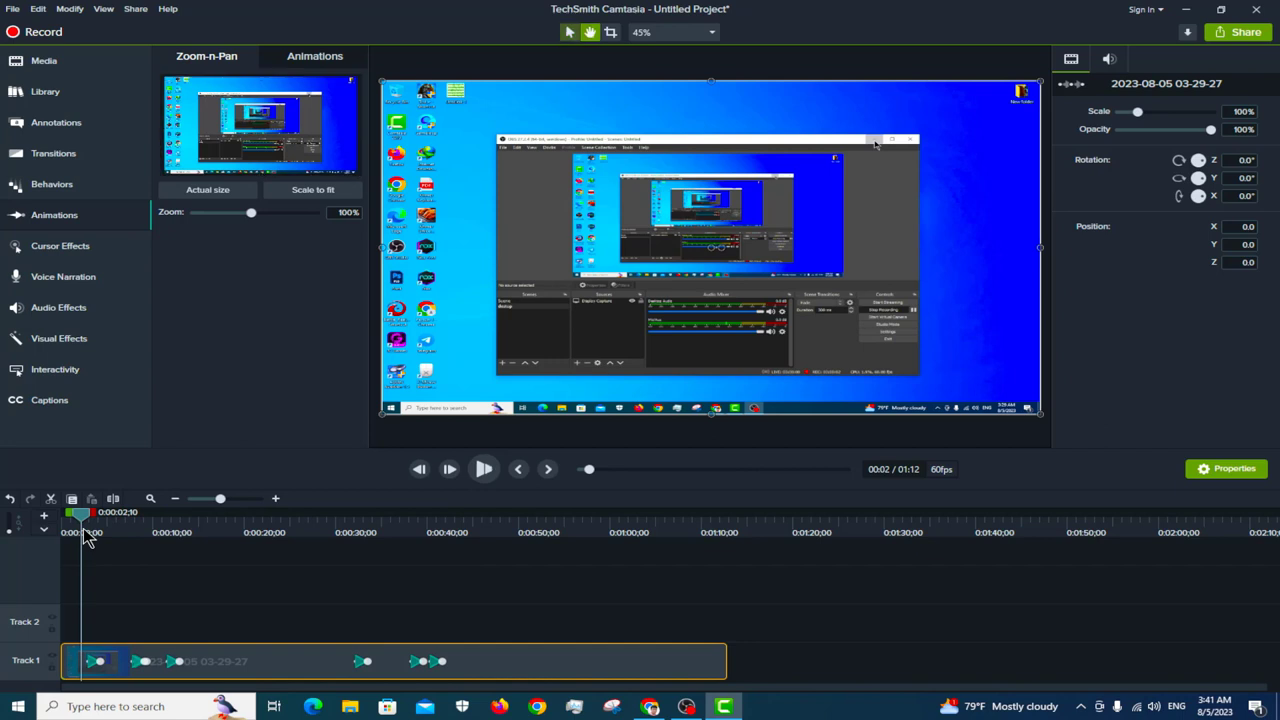
# - Play from 0:02, skip ahead to 0:30, and stop at 0:48 after the tray zoom-in and zoom-out
pyautogui.press('space')
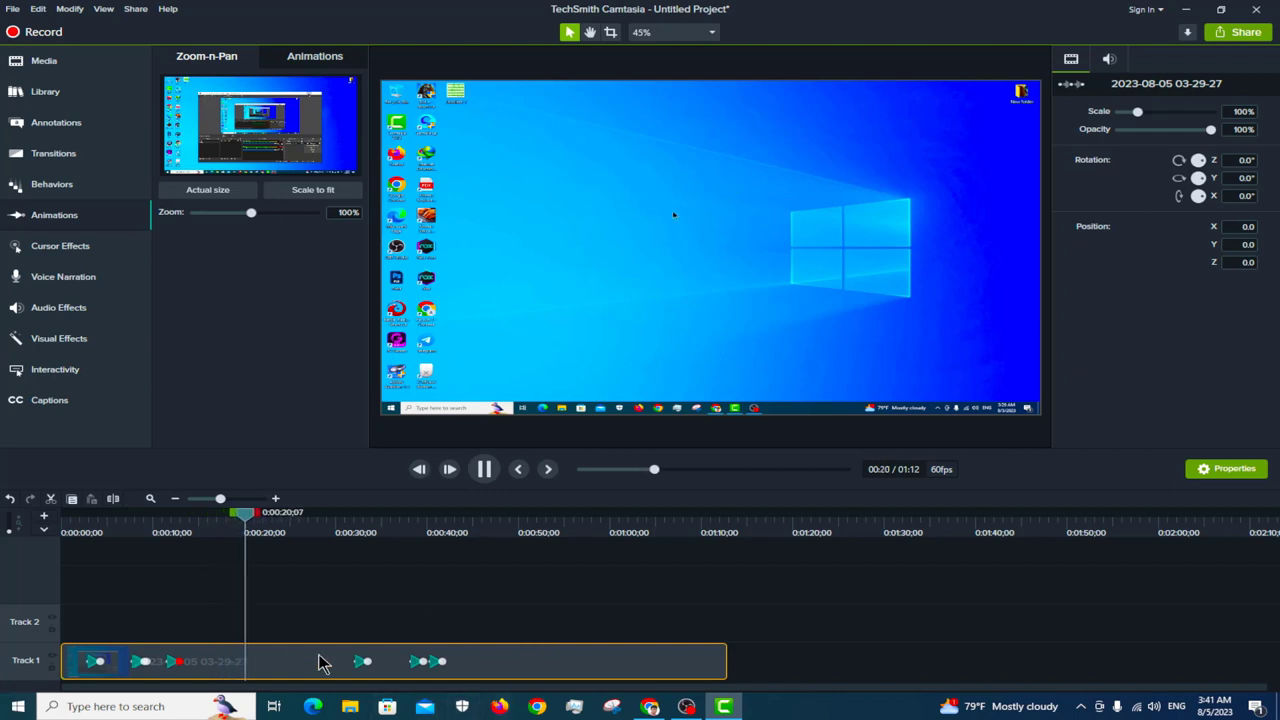
pyautogui.click(336, 532)
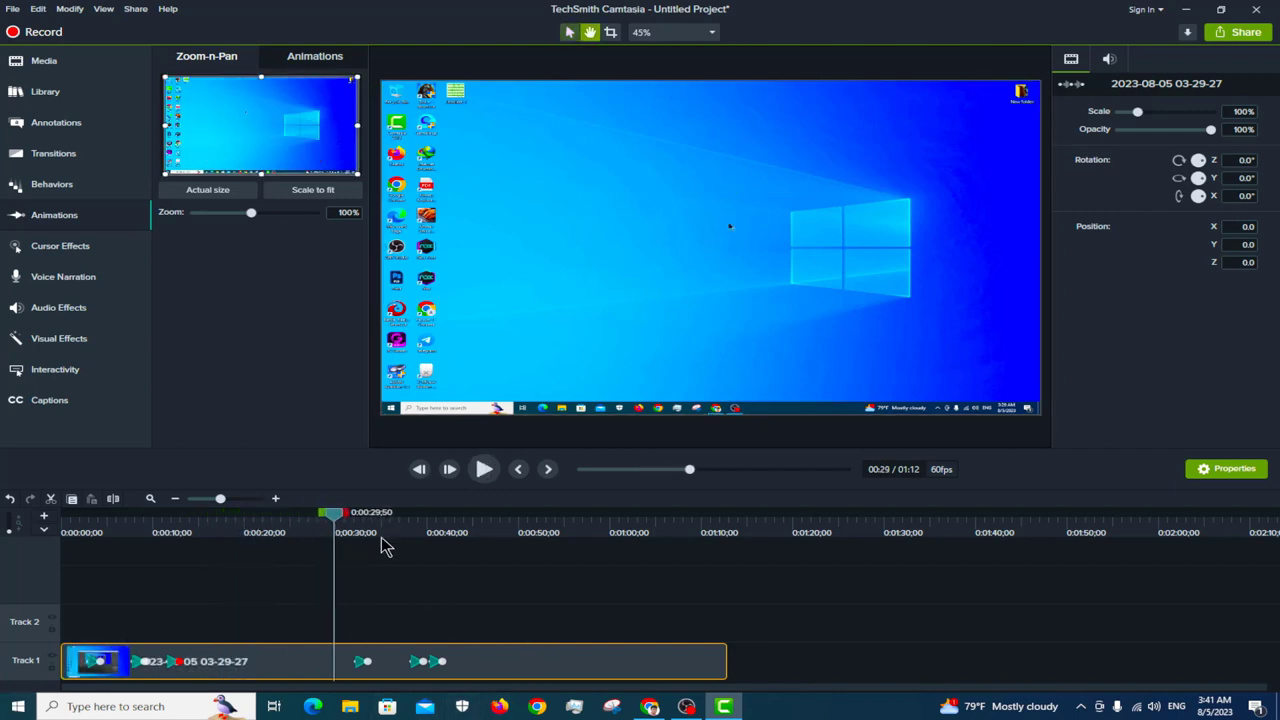
pyautogui.press('space')
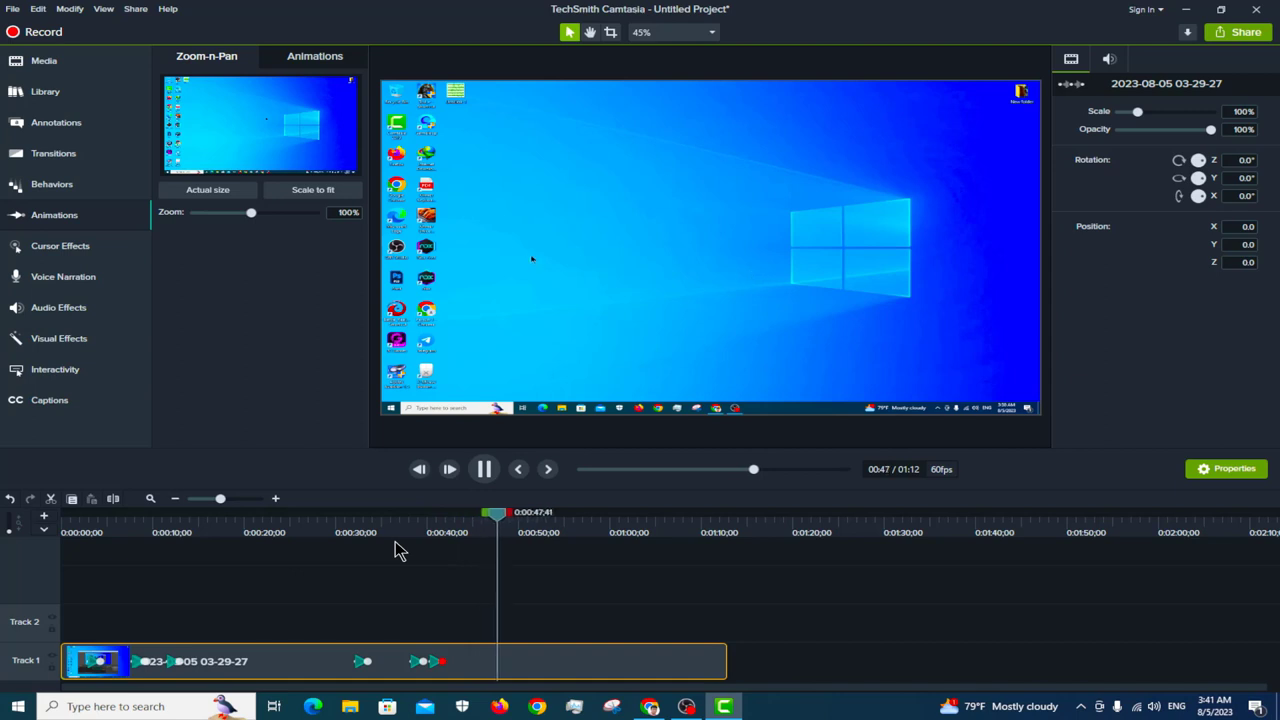
pyautogui.press('space')
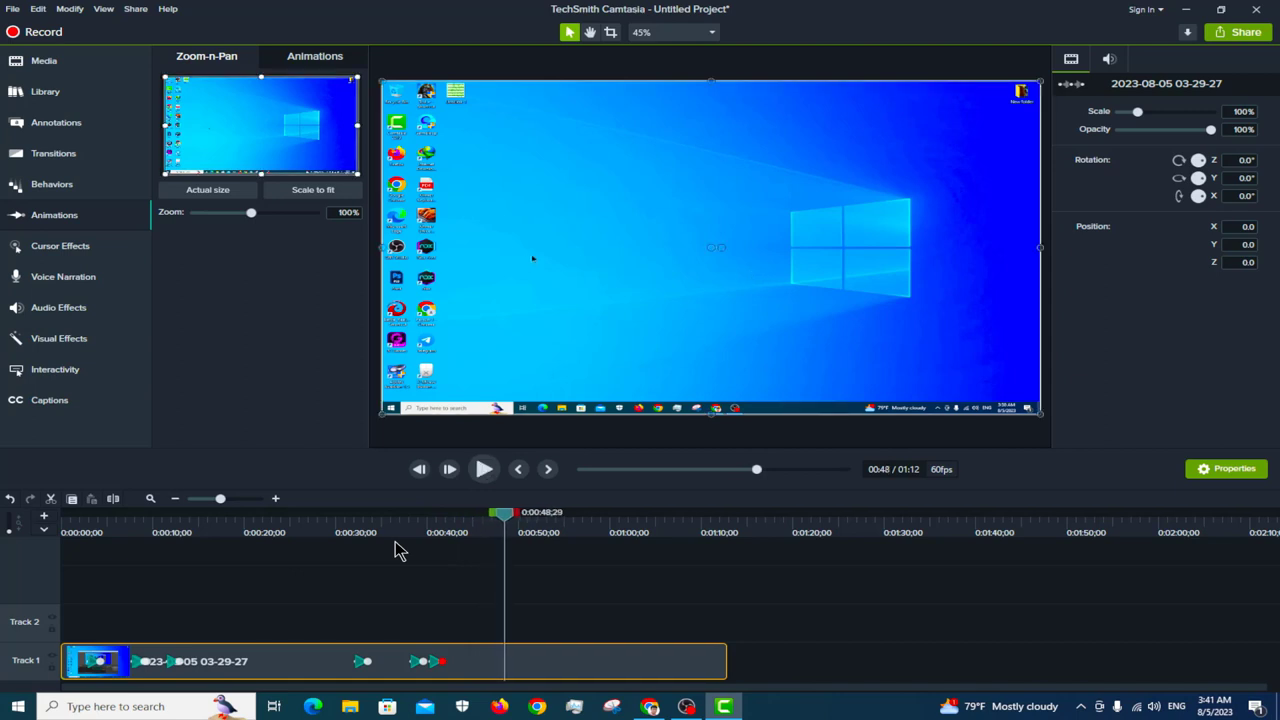